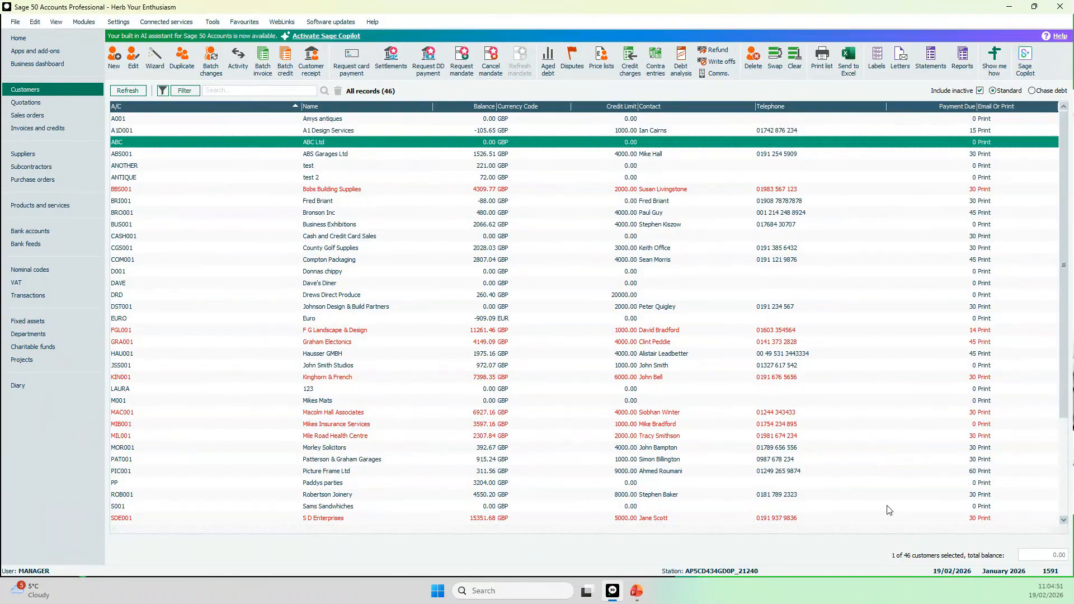
Check the company backup options, including file types, filename and location, without making a backup.
{"action": "left_click", "coordinate": [14, 22]}
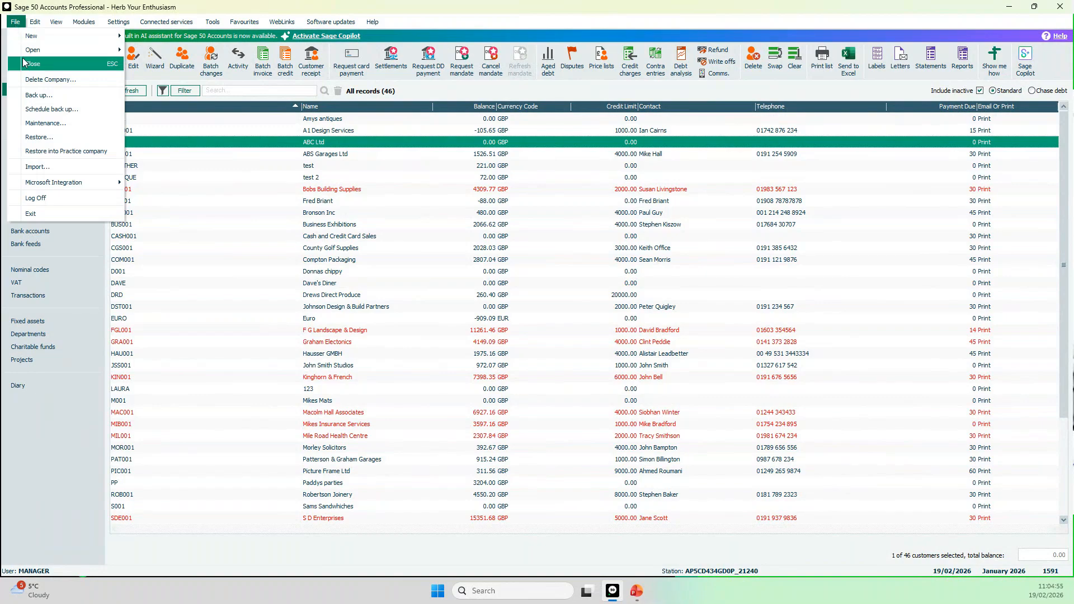
{"action": "left_click", "coordinate": [39, 96]}
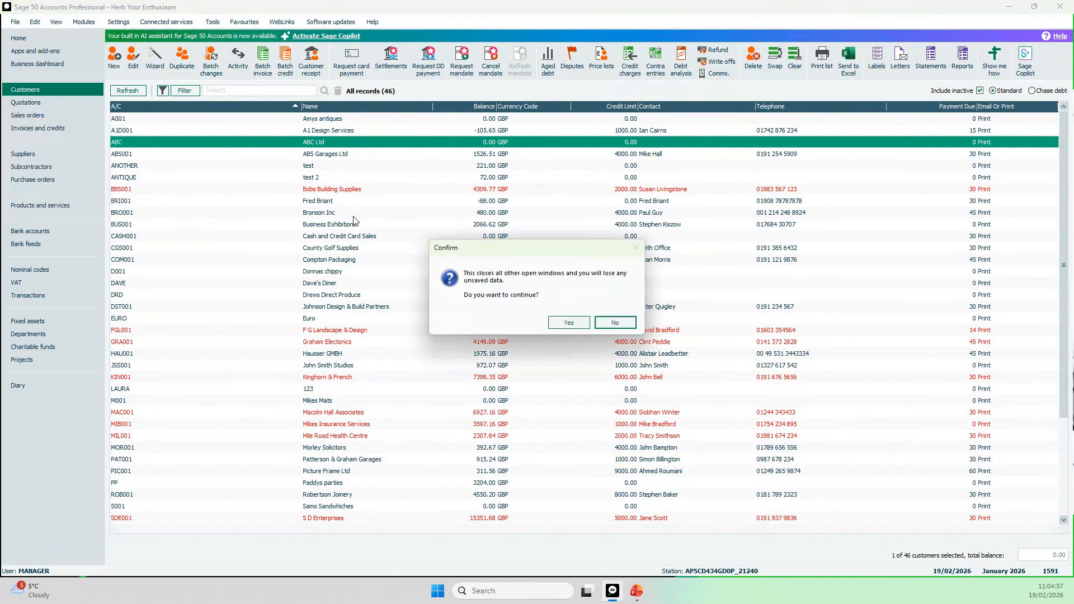
{"action": "left_click", "coordinate": [566, 323]}
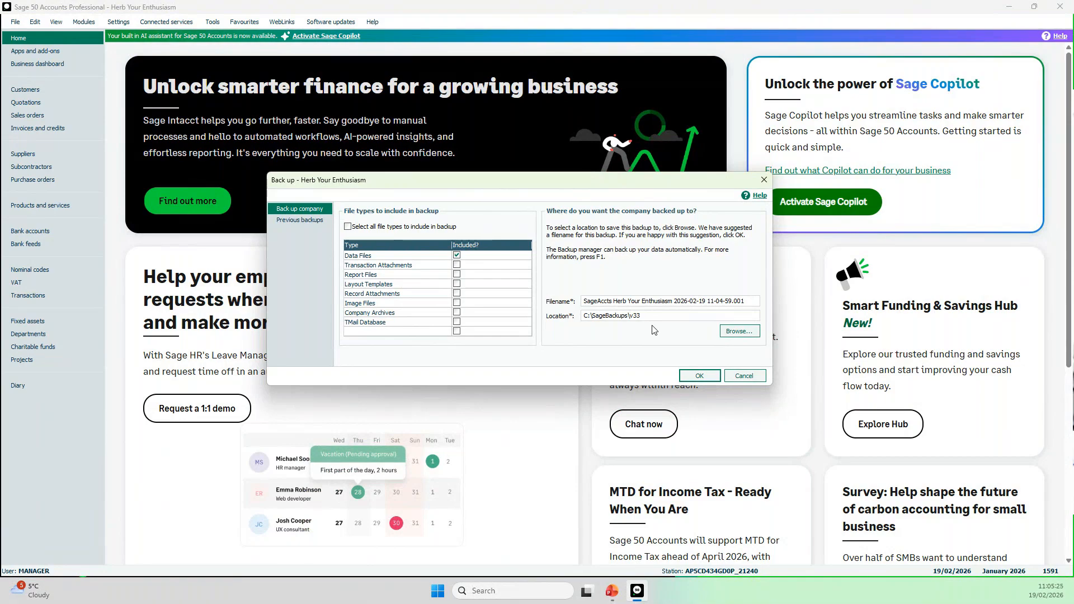
{"action": "left_click", "coordinate": [732, 376]}
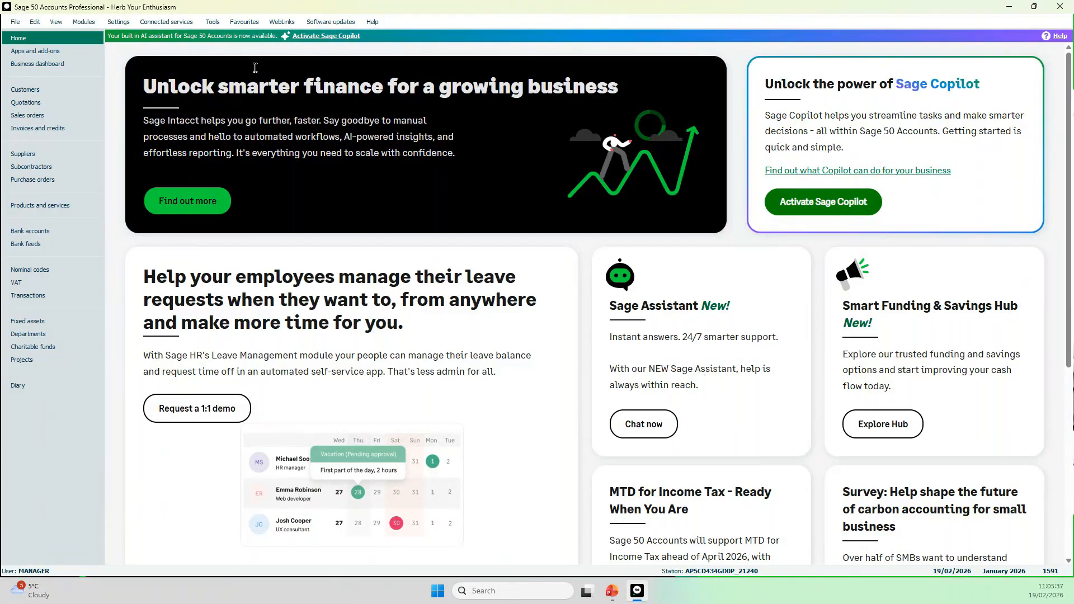
Check the Archive Company period-end settings for description and archive folder without creating an archive.
{"action": "left_click", "coordinate": [211, 23]}
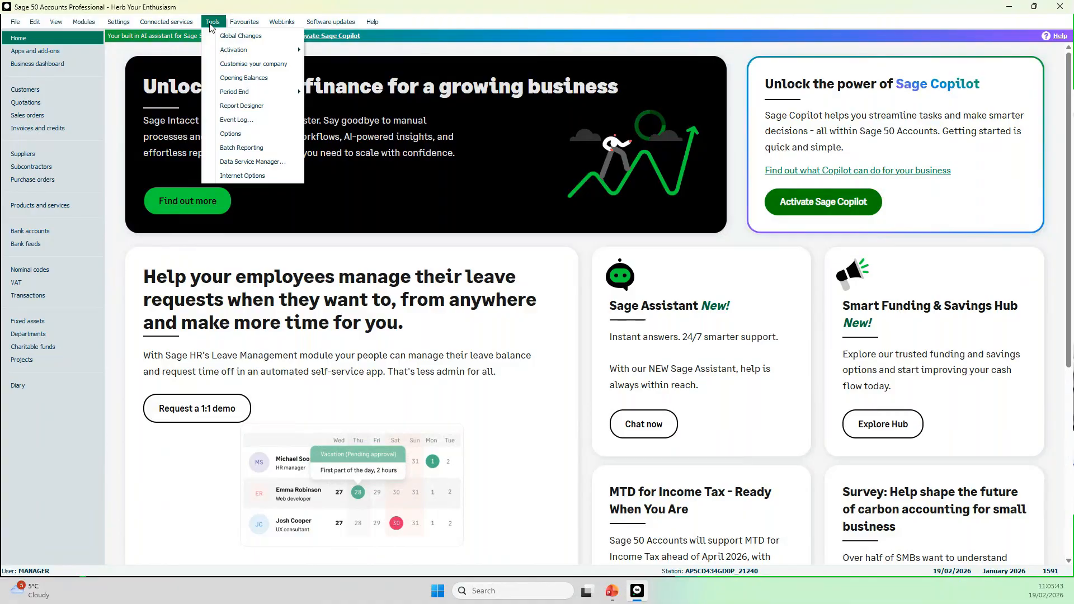
{"action": "mouse_move", "coordinate": [229, 97]}
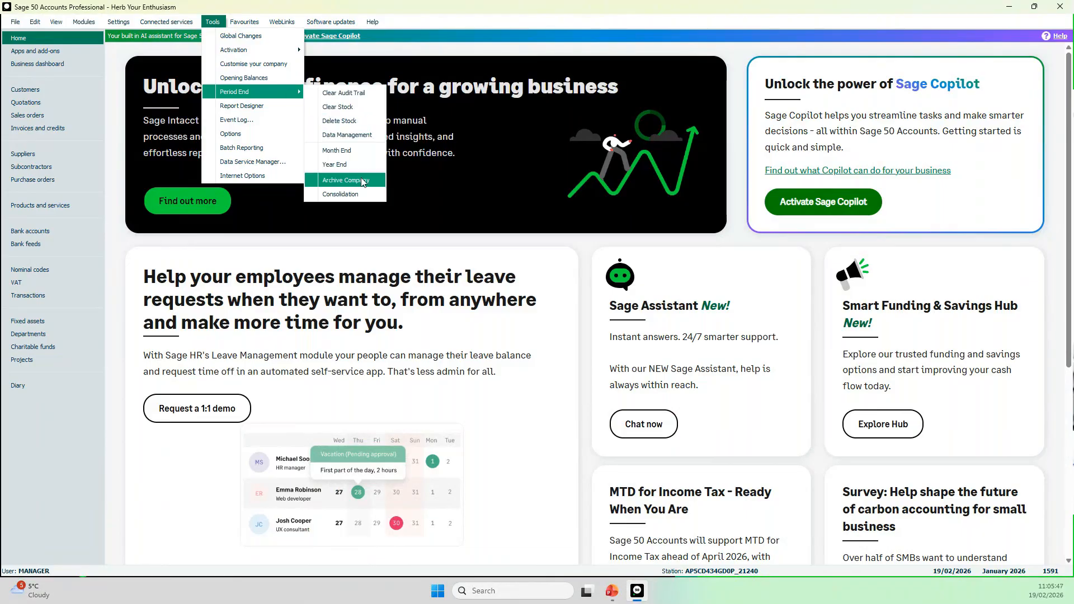
{"action": "left_click", "coordinate": [346, 180]}
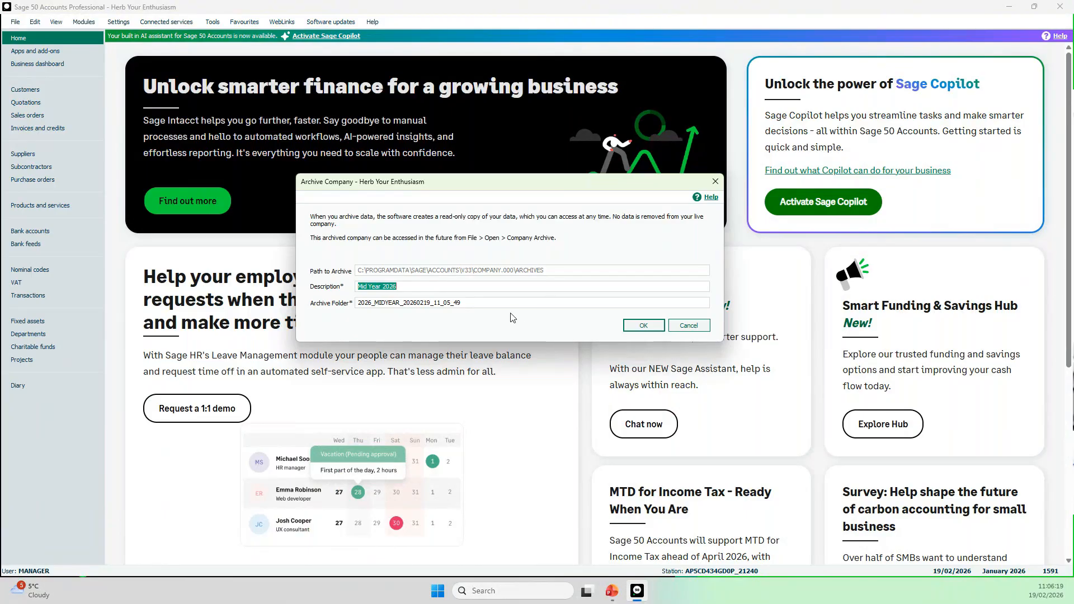
{"action": "left_click", "coordinate": [677, 325]}
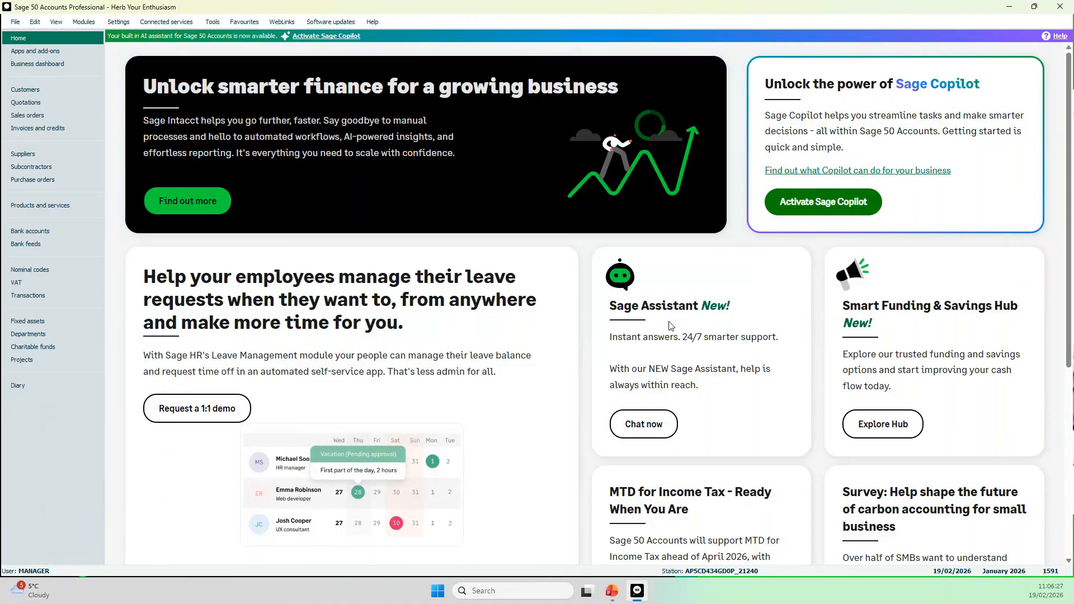
Try to delete the ABC Ltd record from the customer list.
{"action": "left_click", "coordinate": [69, 92]}
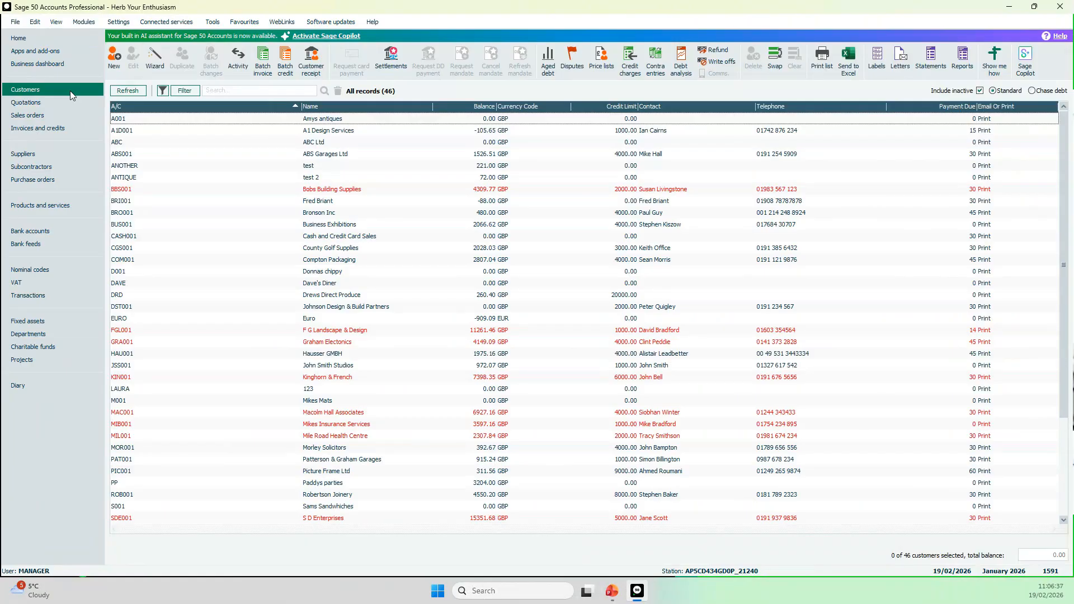
{"action": "left_click", "coordinate": [492, 144]}
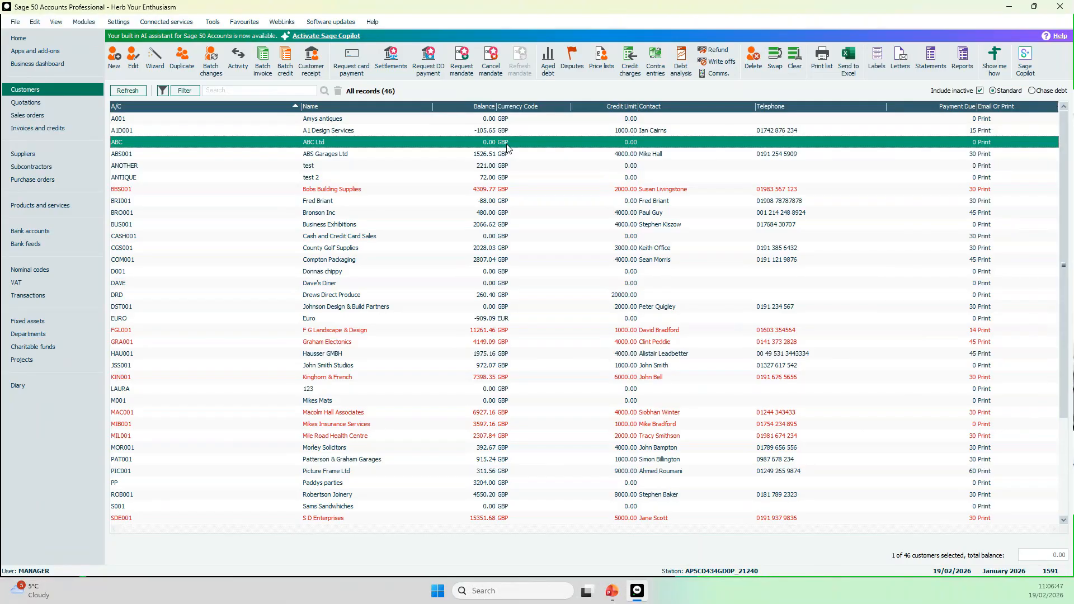
{"action": "left_click", "coordinate": [753, 74]}
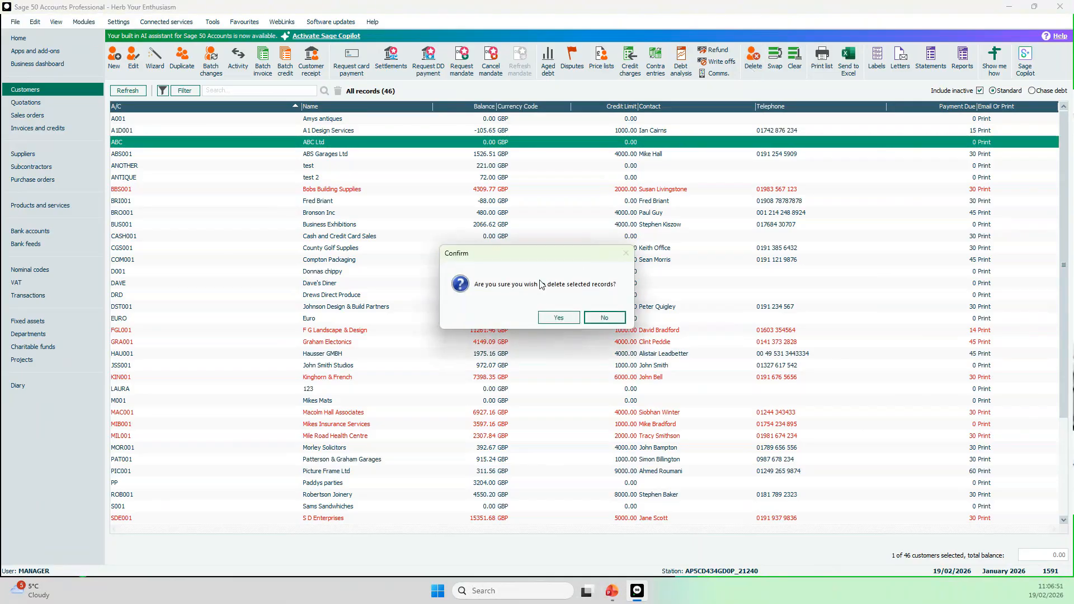
{"action": "left_click", "coordinate": [570, 318]}
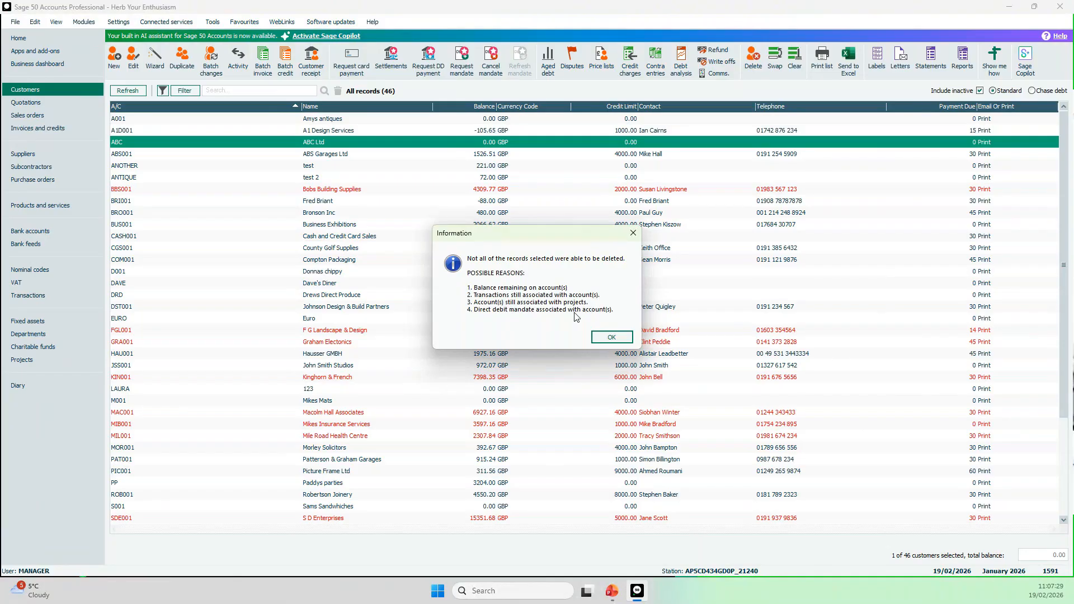
{"action": "left_click", "coordinate": [601, 339]}
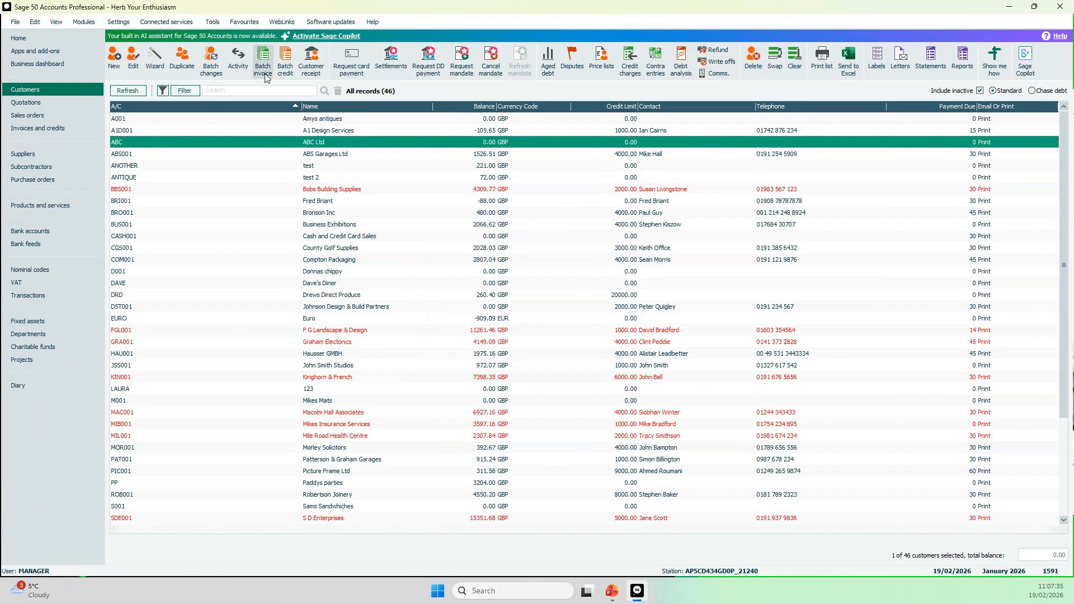
Examine the transaction activity of ABC Ltd and of Amys antiques.
{"action": "left_click", "coordinate": [237, 62]}
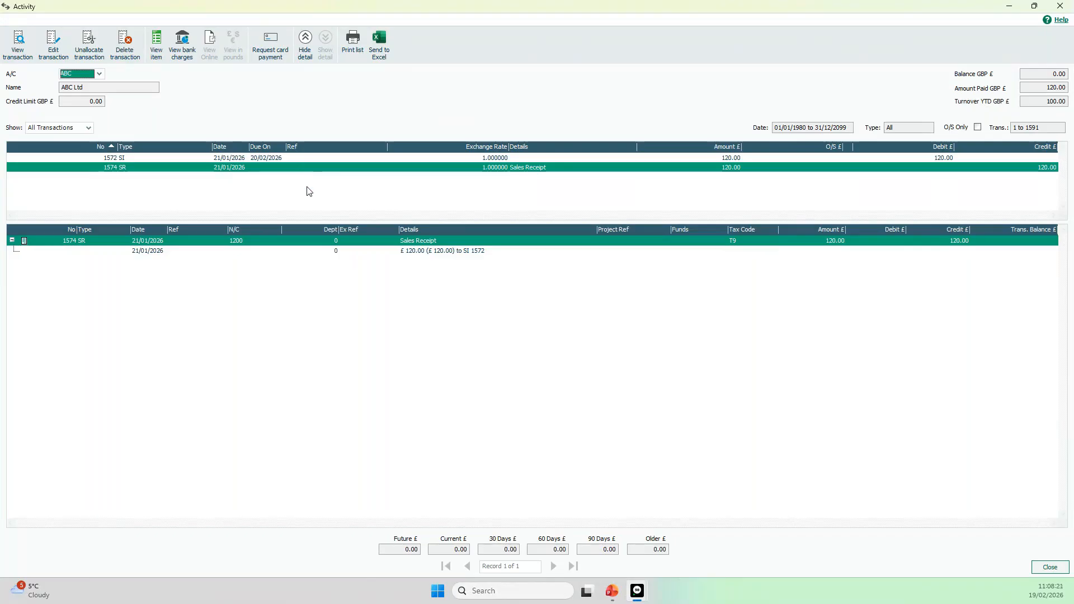
{"action": "left_click", "coordinate": [1061, 8]}
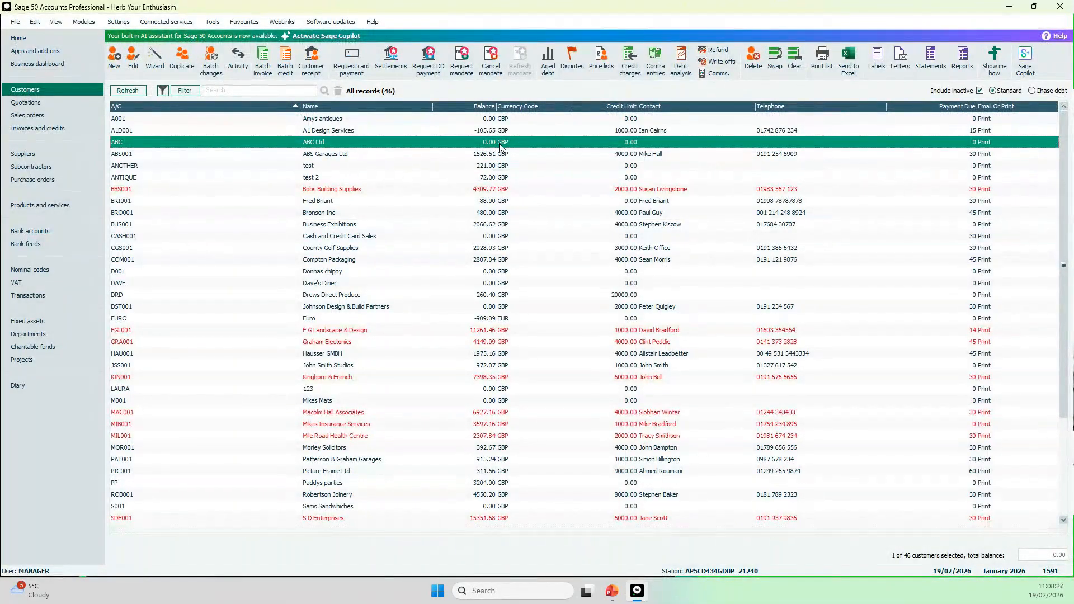
{"action": "left_click", "coordinate": [448, 122]}
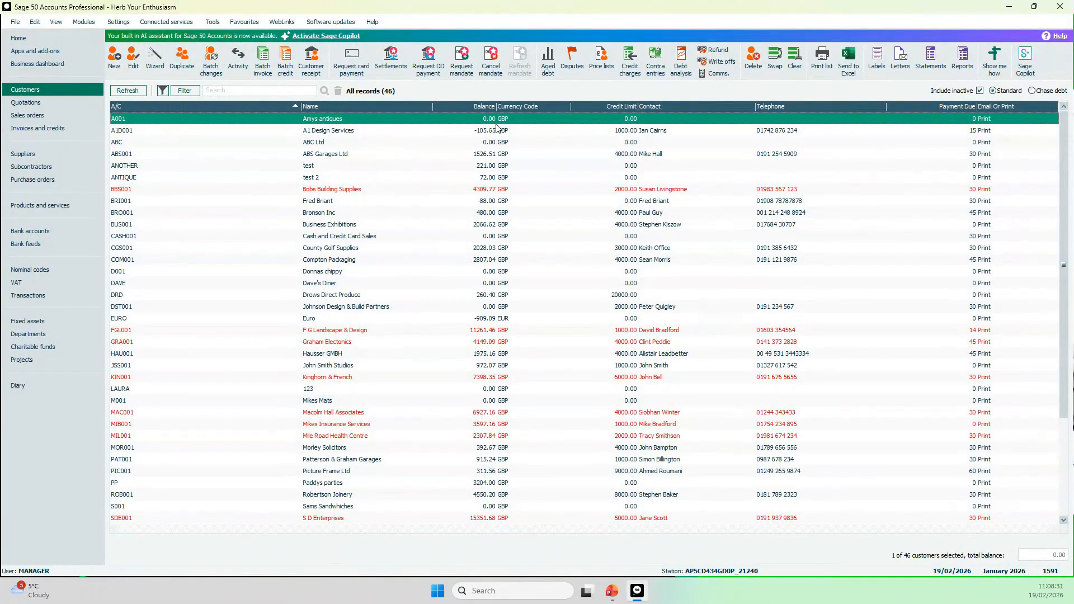
{"action": "left_click", "coordinate": [242, 76]}
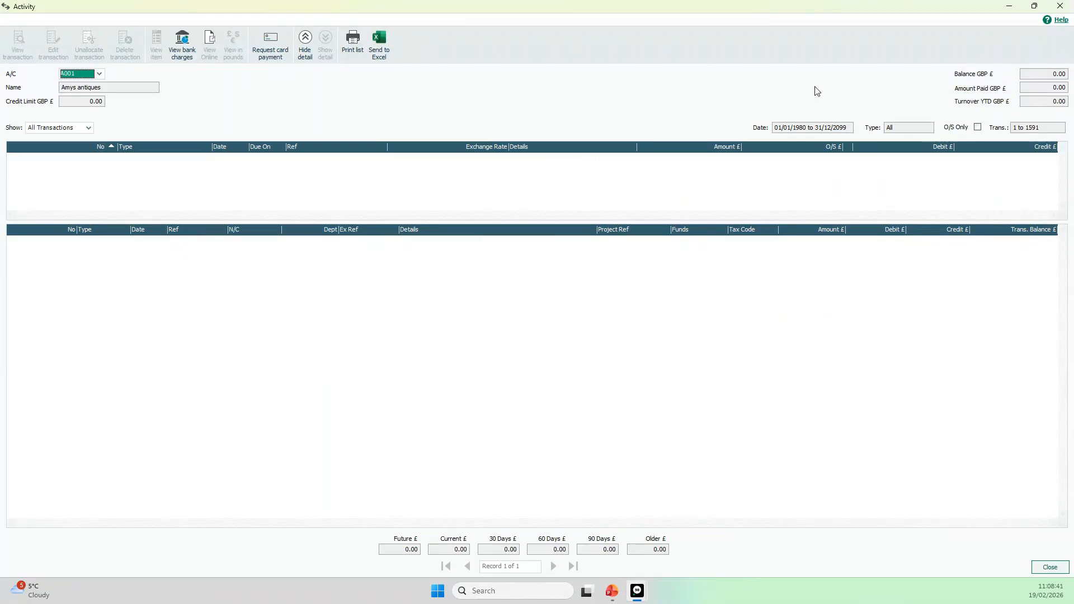
{"action": "left_click", "coordinate": [1060, 7]}
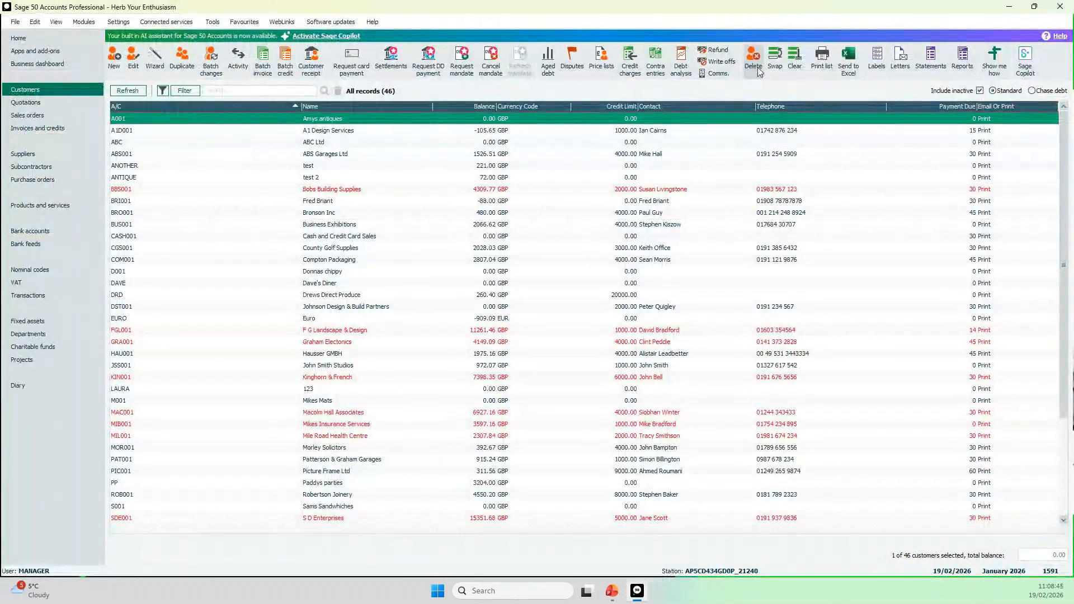
Hide the Delete command from the customer toolbar, and restore it.
{"action": "right_click", "coordinate": [526, 127]}
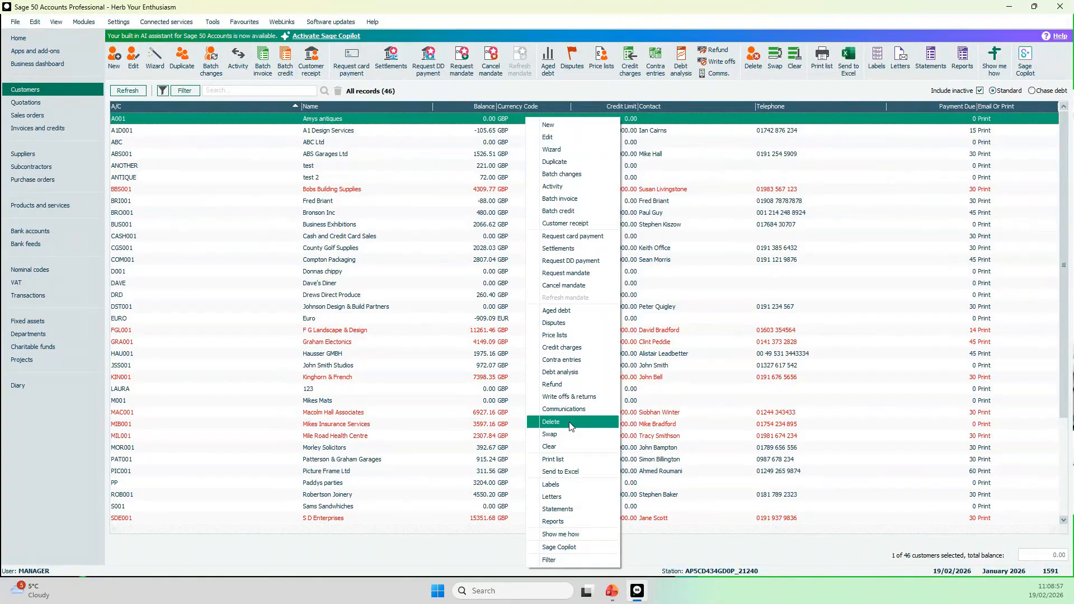
{"action": "left_click", "coordinate": [699, 120]}
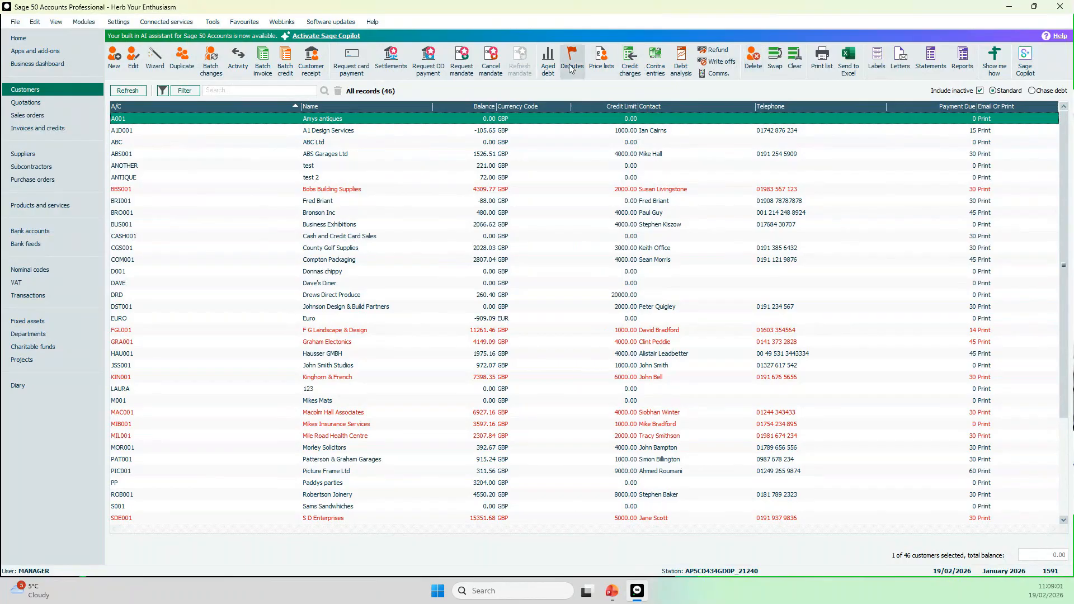
{"action": "right_click", "coordinate": [598, 70]}
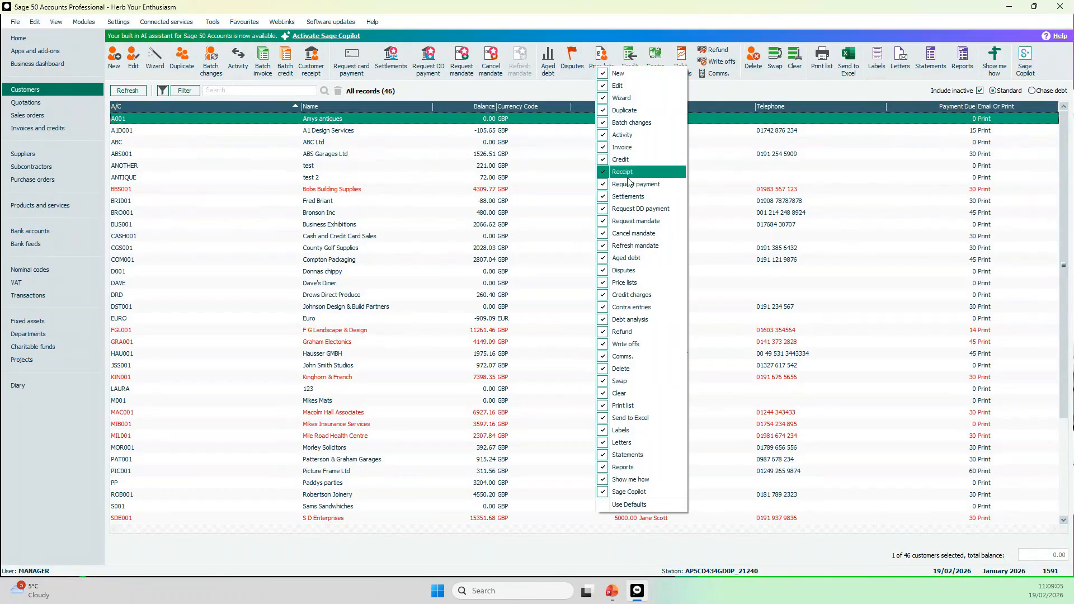
{"action": "left_click", "coordinate": [633, 369]}
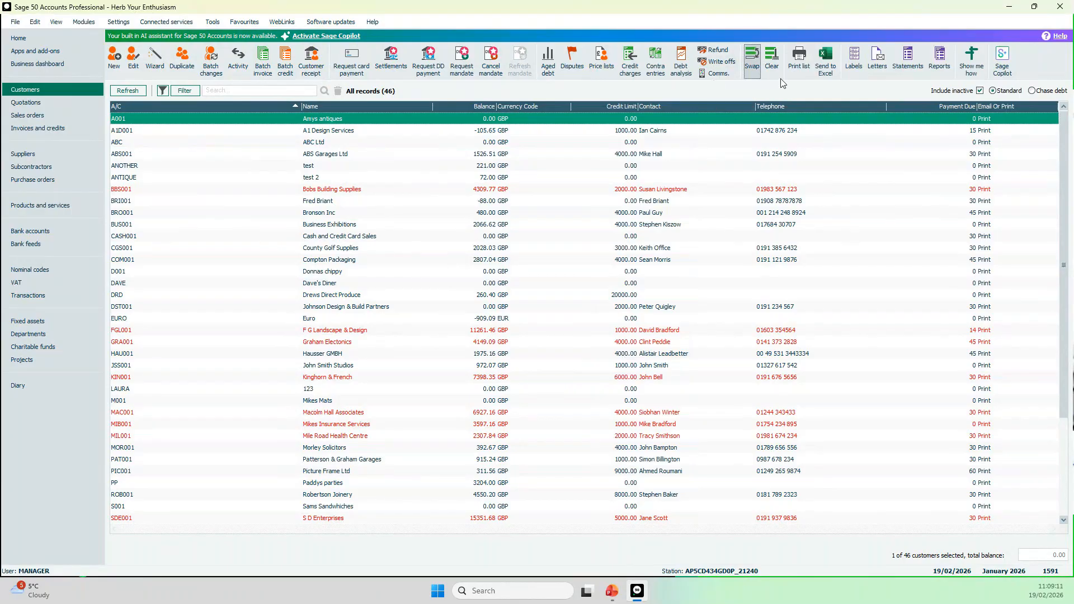
{"action": "right_click", "coordinate": [719, 65]}
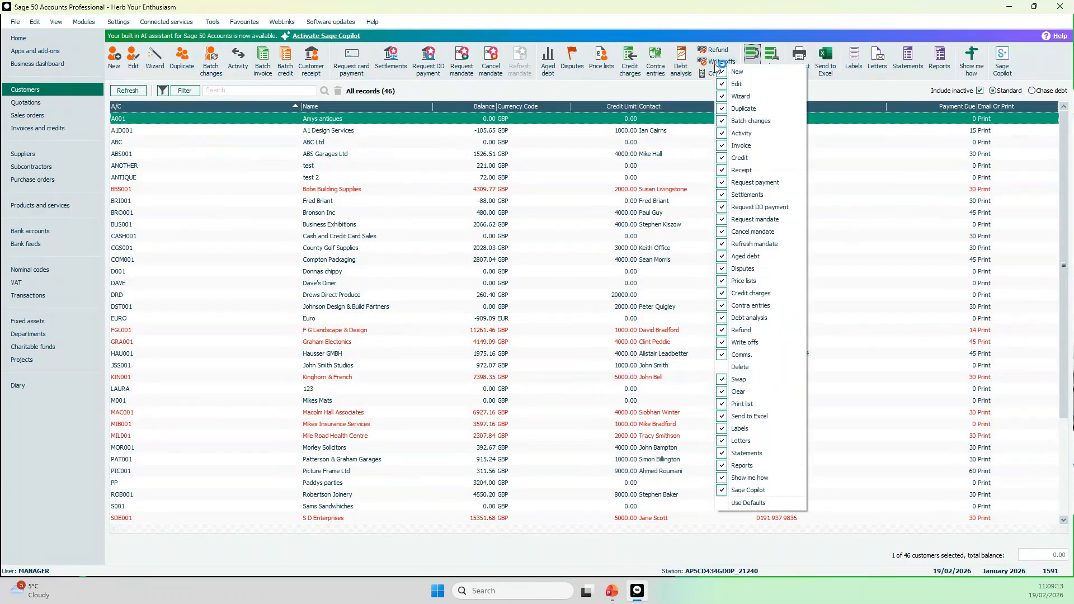
{"action": "left_click", "coordinate": [731, 367]}
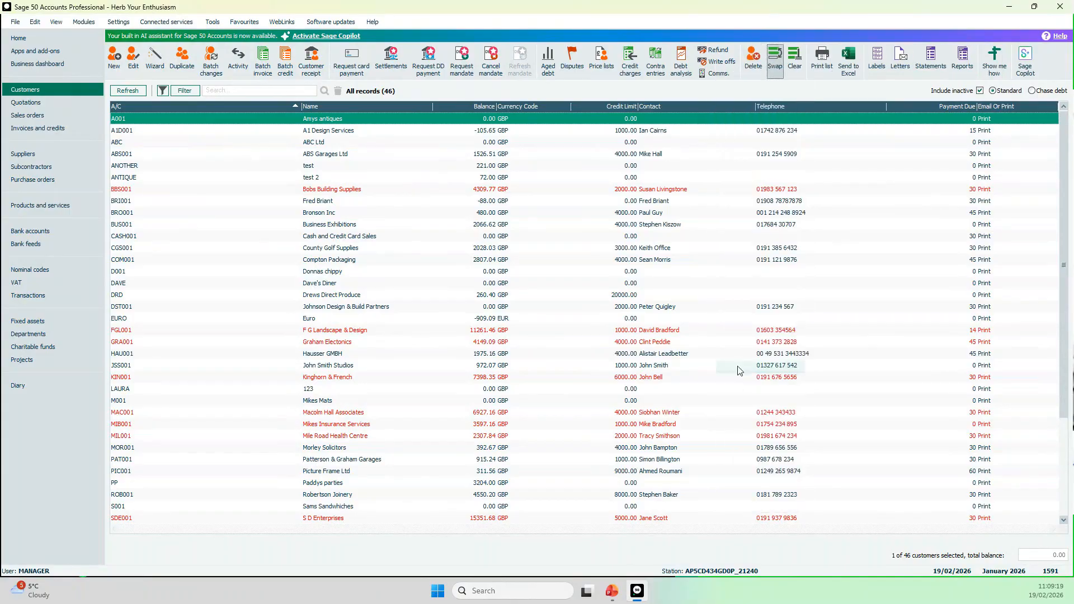
Delete the Amys antiques customer record.
{"action": "left_click", "coordinate": [754, 61]}
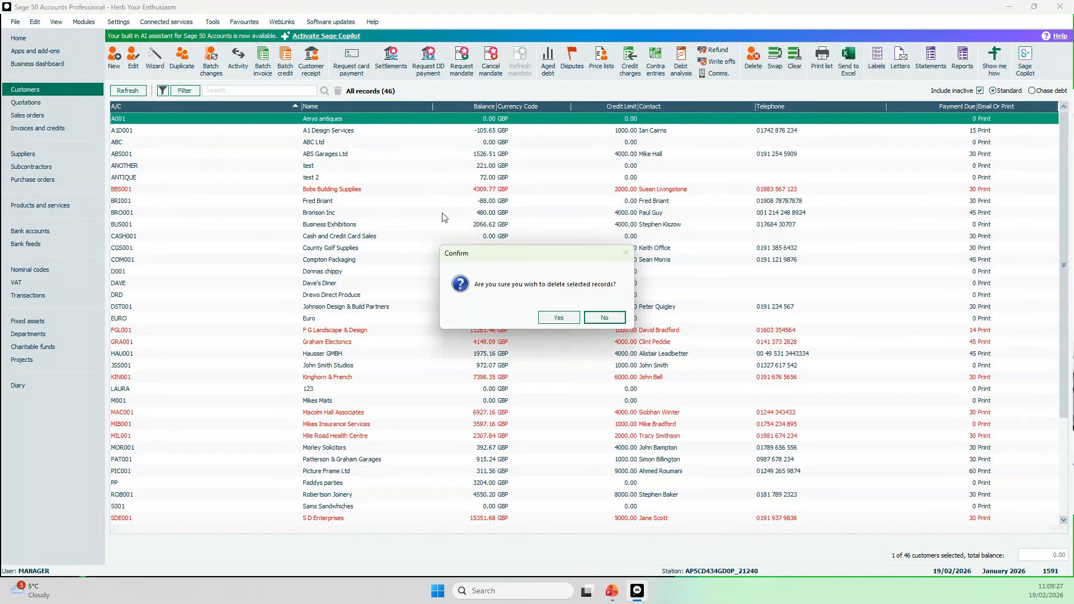
{"action": "left_click", "coordinate": [569, 322]}
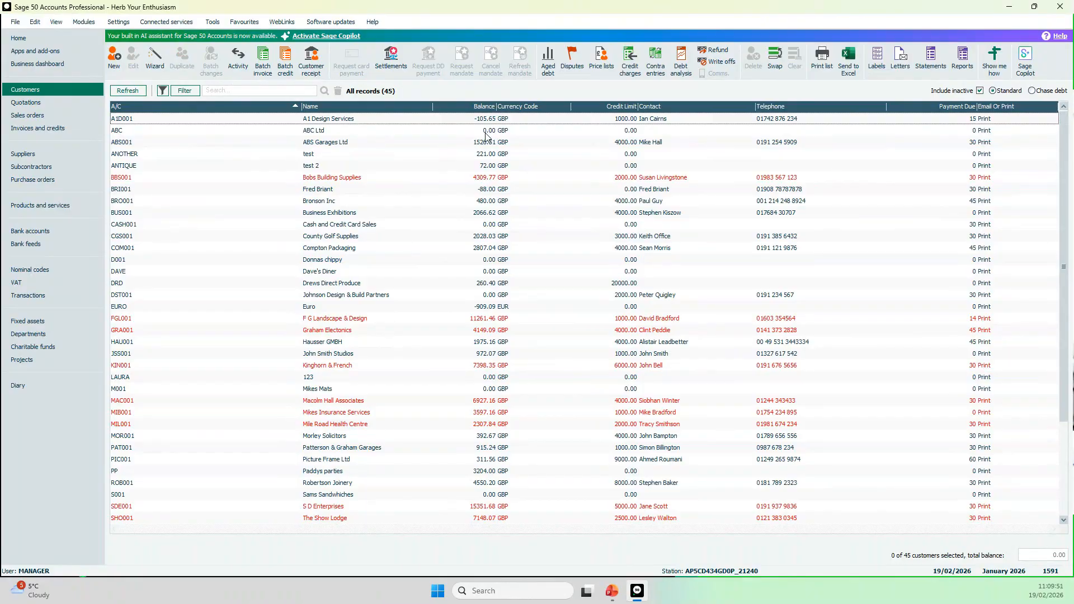
Select ABC Ltd, Cash and Credit Card Sales, Donnas chippy, Dave's Diner and Johnson Design & Build Partners together in the customer list.
{"action": "left_click", "coordinate": [509, 133]}
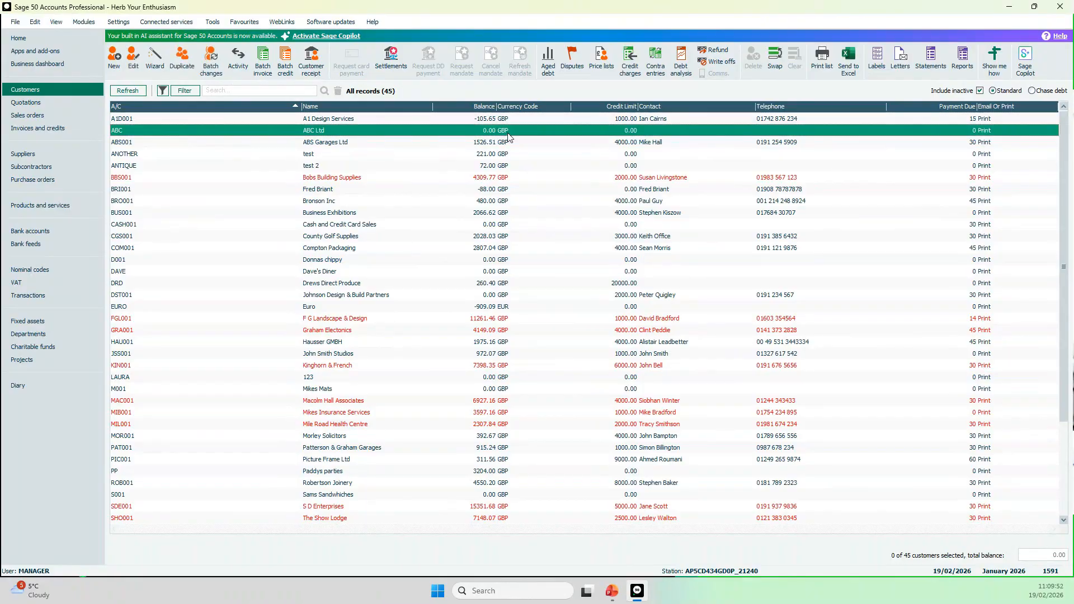
{"action": "left_click", "coordinate": [515, 226]}
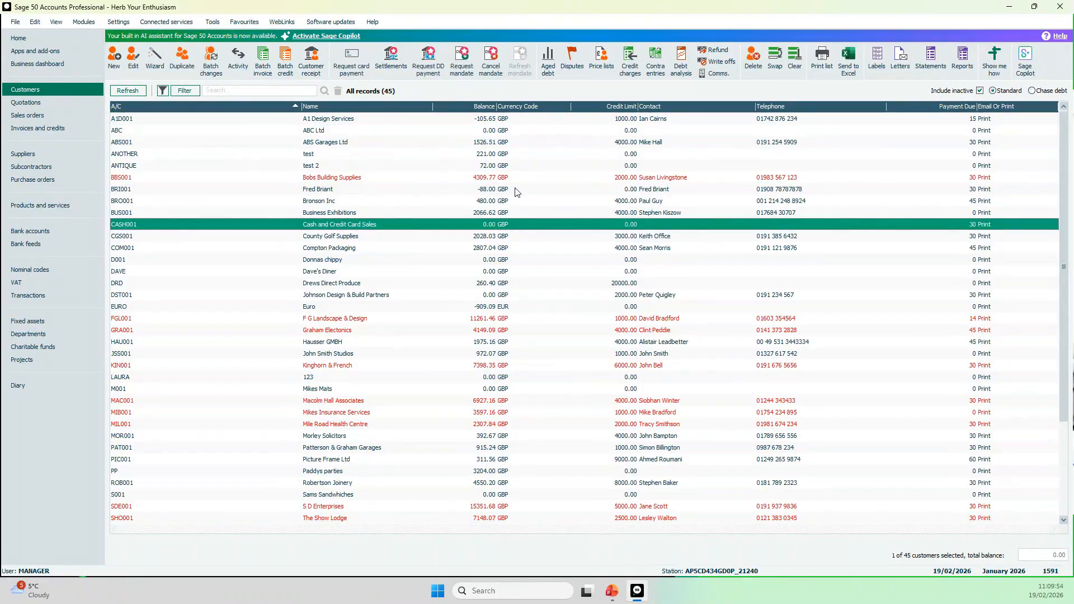
{"action": "left_click", "coordinate": [520, 134], "text": "ctrl"}
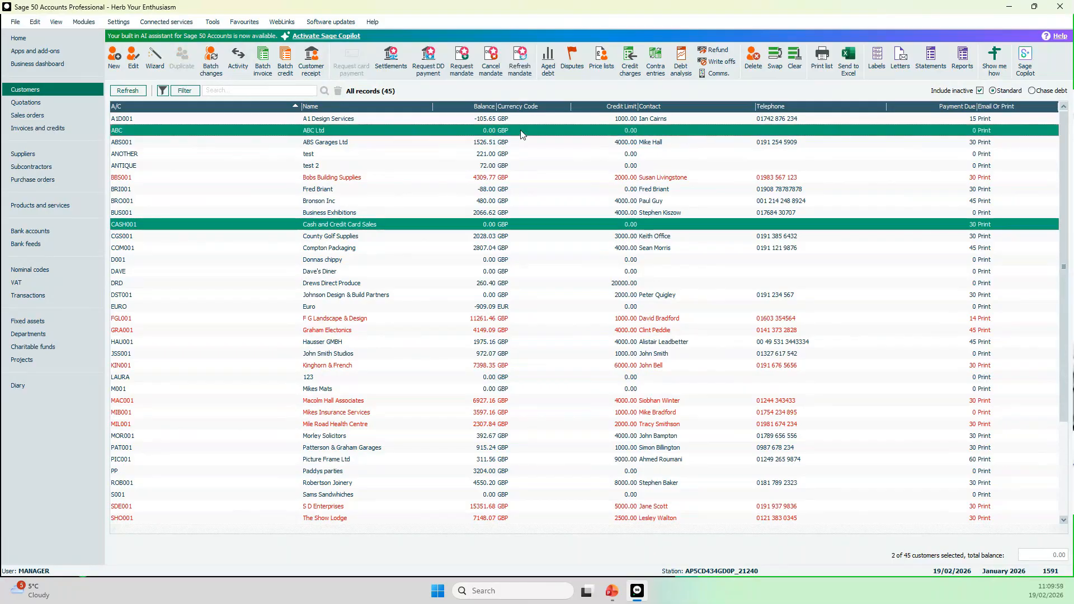
{"action": "left_click", "coordinate": [523, 260], "text": "ctrl"}
{"action": "left_click", "coordinate": [521, 274], "text": "ctrl"}
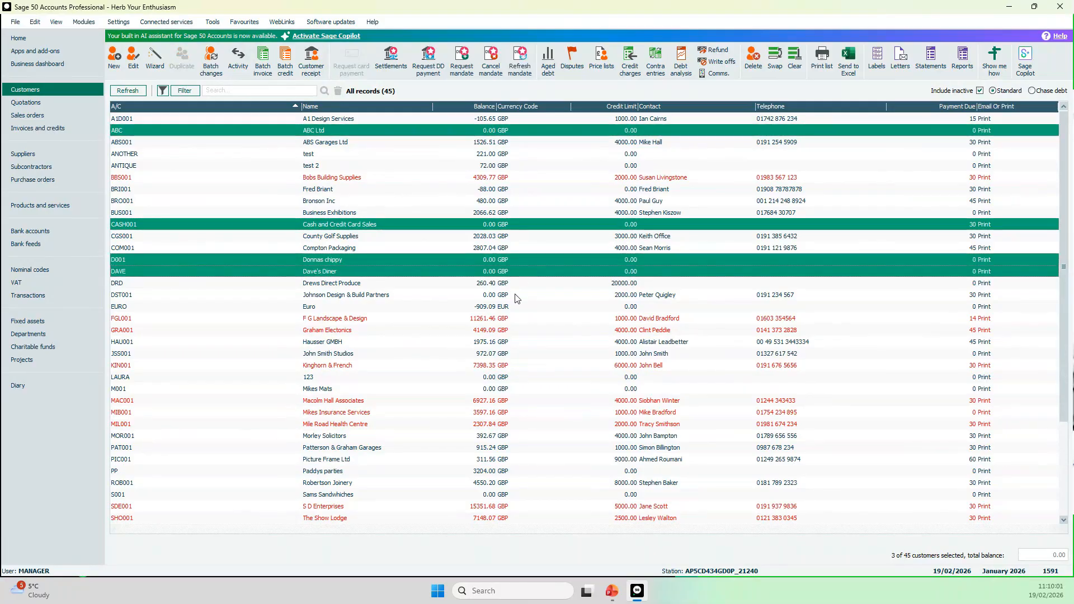
{"action": "left_click", "coordinate": [517, 296], "text": "ctrl"}
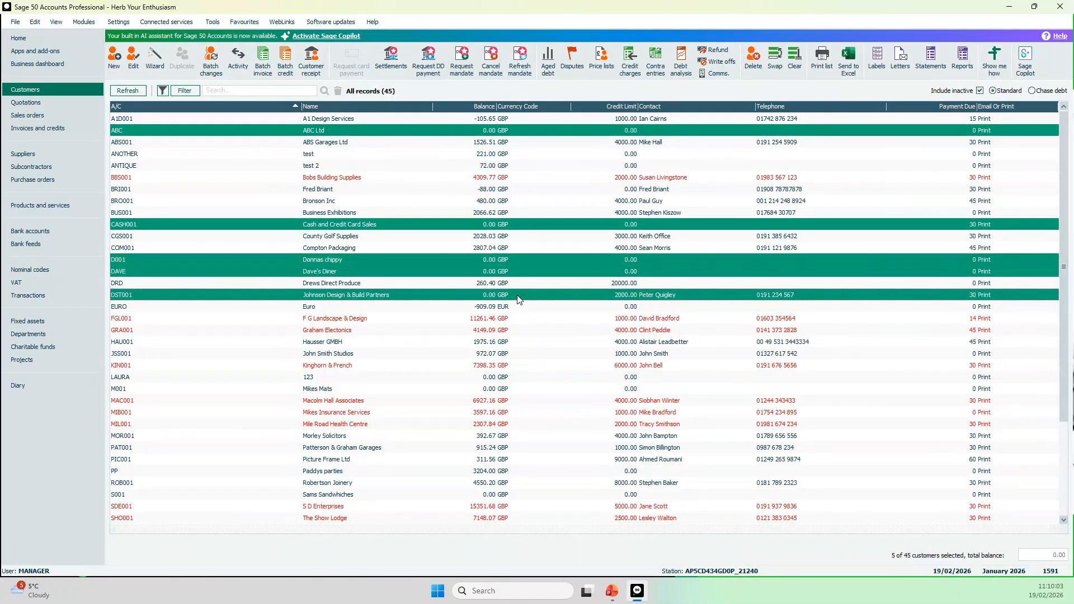
Select Johnson Design & Build Partners, Dave's Diner and Donnas chippy together, and reduce the selection to Dave's Diner only.
{"action": "left_click", "coordinate": [528, 295]}
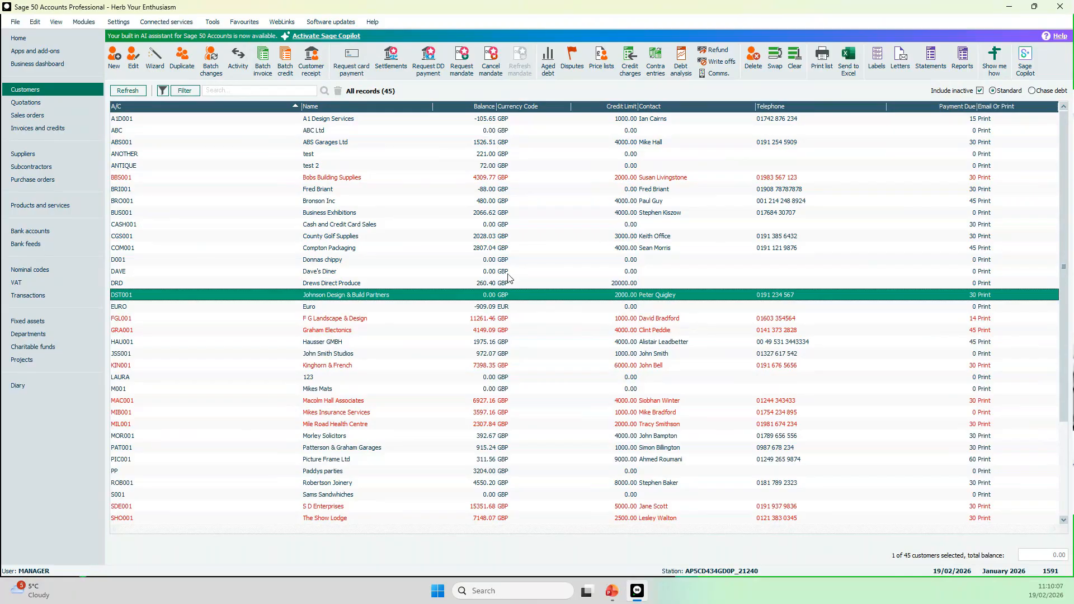
{"action": "left_click", "coordinate": [511, 273], "text": "ctrl"}
{"action": "left_click", "coordinate": [513, 260], "text": "ctrl"}
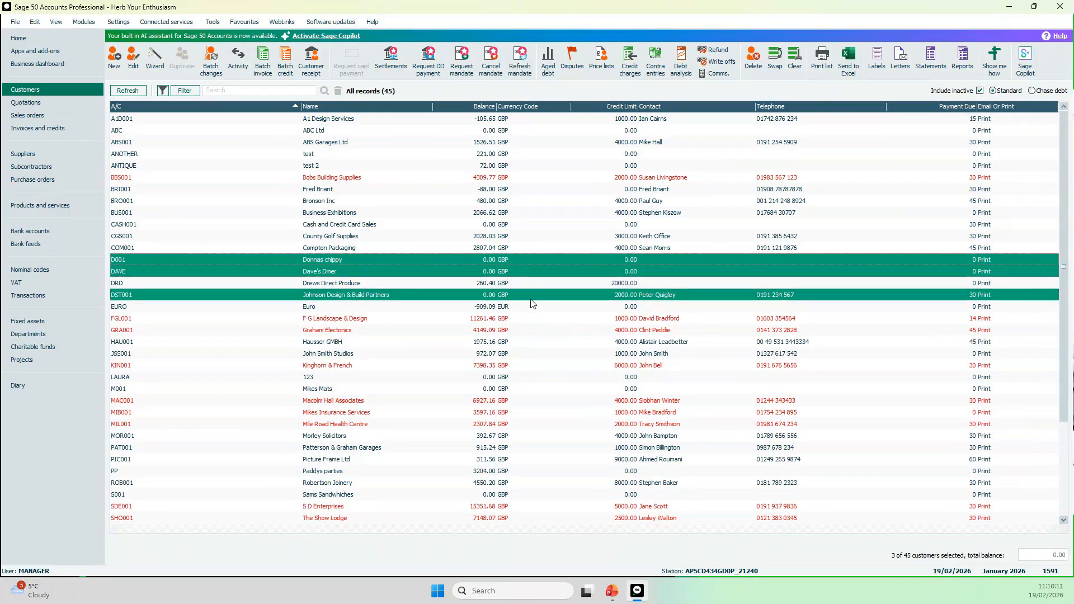
{"action": "left_click", "coordinate": [532, 298]}
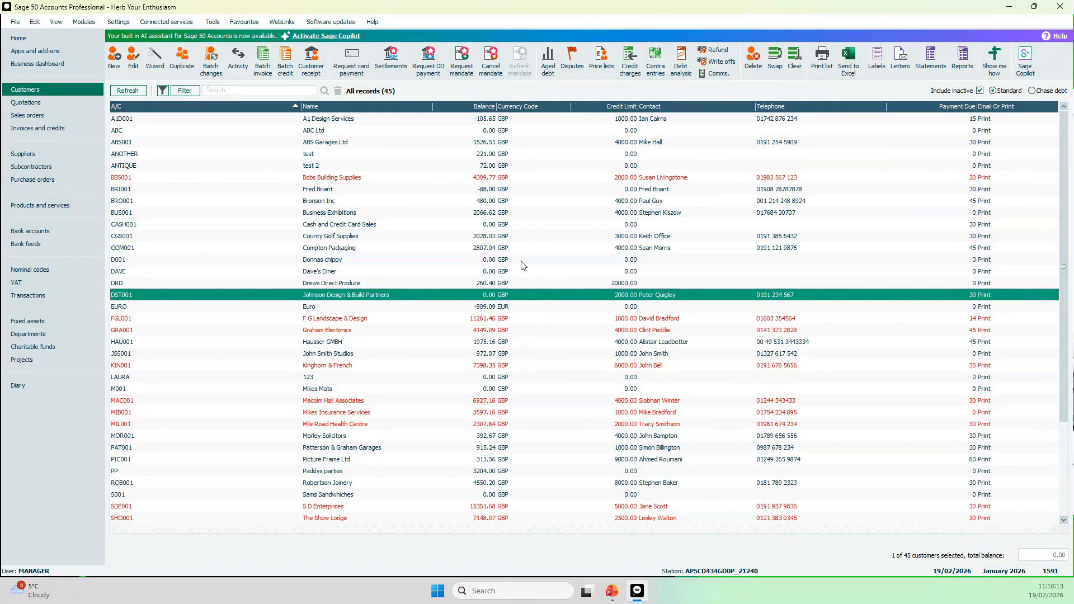
{"action": "left_click", "coordinate": [519, 273]}
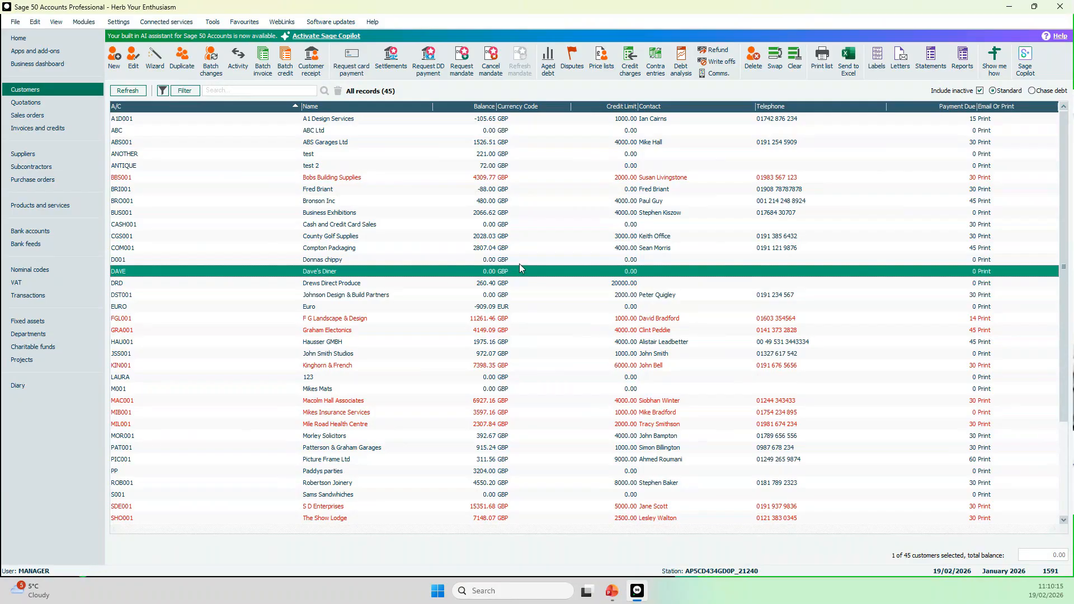
Select Cash and Credit Card Sales, Donnas chippy, Dave's Diner and Johnson Design & Build Partners together in the customer list.
{"action": "left_click", "coordinate": [520, 260]}
{"action": "left_click", "coordinate": [513, 226]}
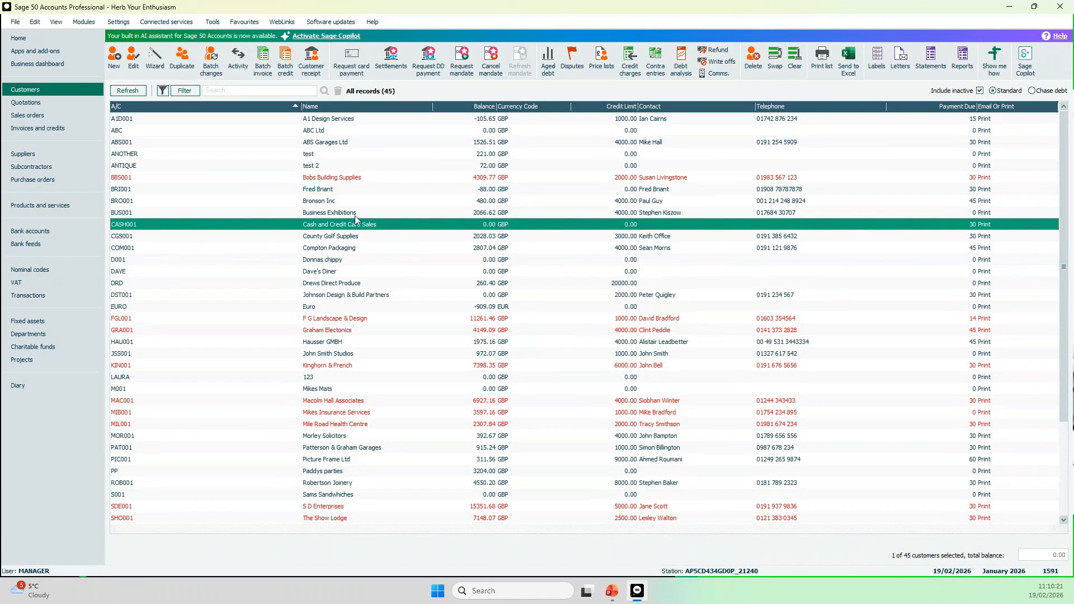
{"action": "left_click", "coordinate": [508, 262], "text": "ctrl"}
{"action": "left_click", "coordinate": [511, 273], "text": "ctrl"}
{"action": "left_click", "coordinate": [509, 295], "text": "ctrl"}
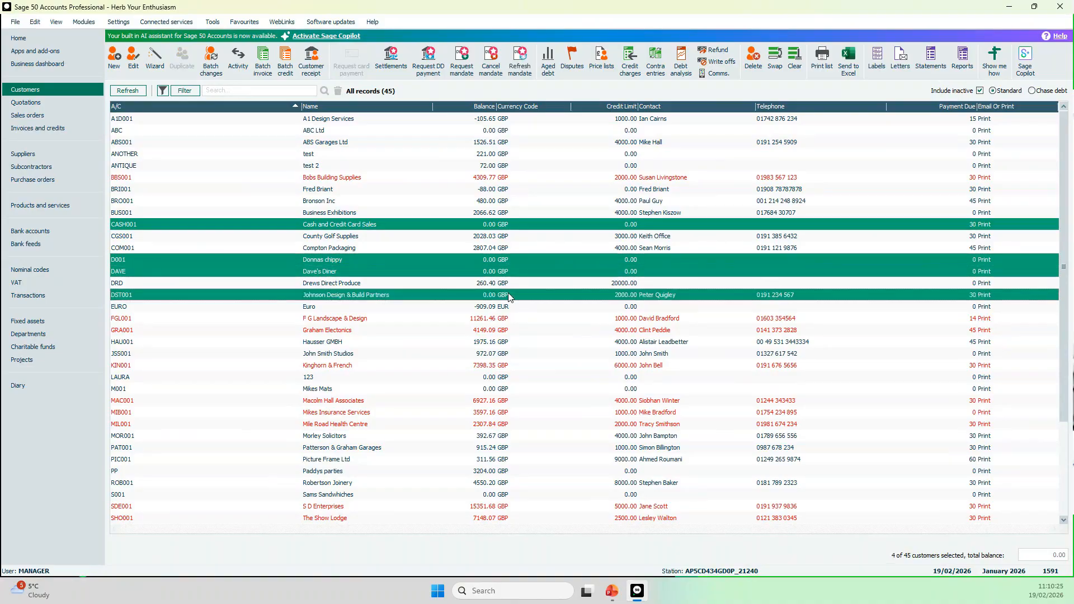
Set the list selection style to Sage selection style in the program's Environment options and save the change.
{"action": "left_click", "coordinate": [214, 26]}
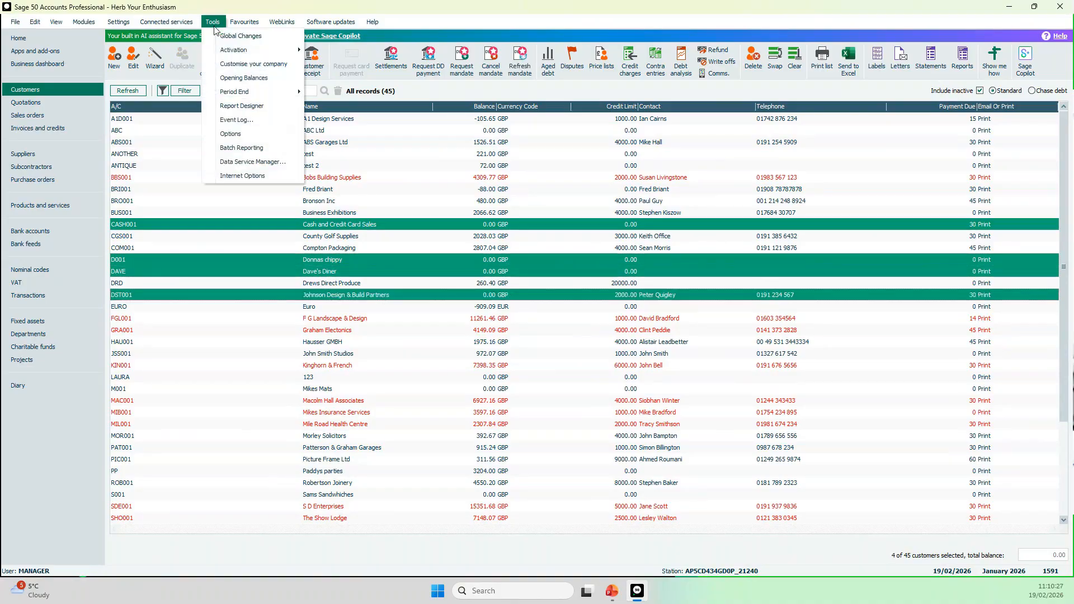
{"action": "left_click", "coordinate": [248, 139]}
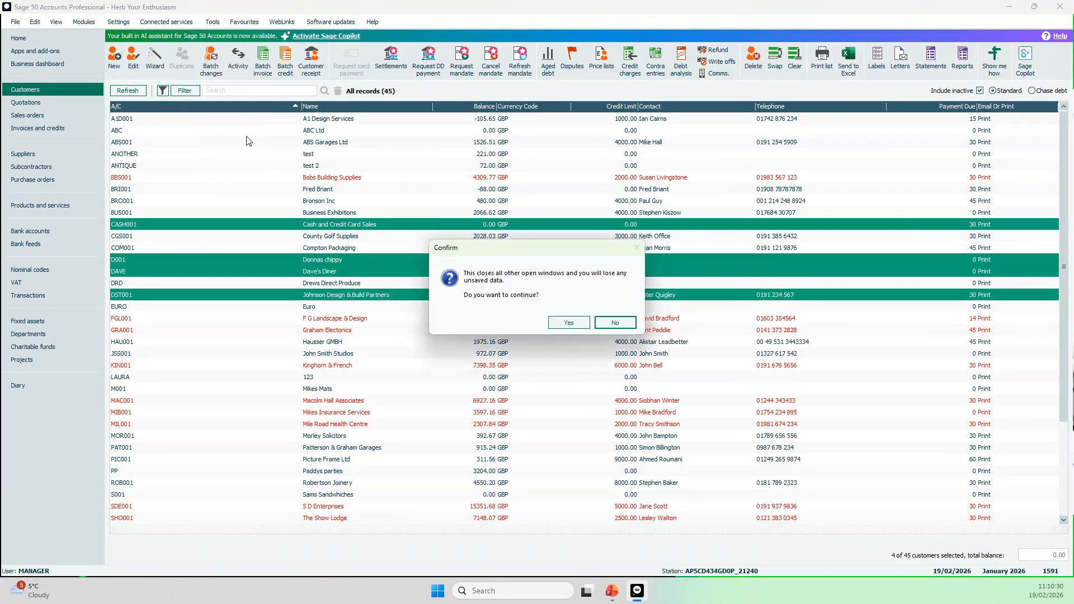
{"action": "left_click", "coordinate": [569, 322]}
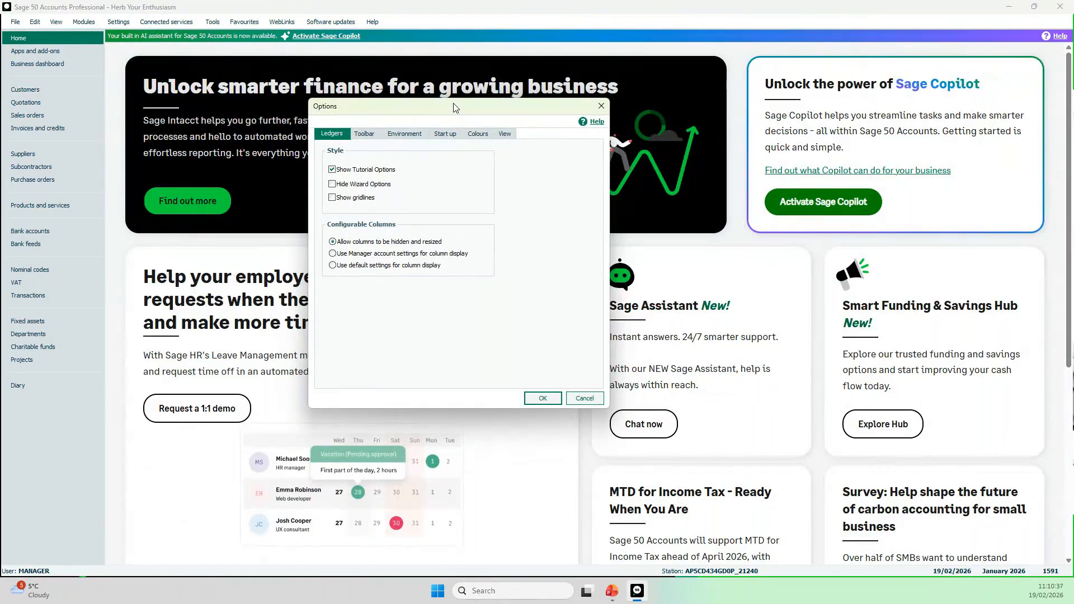
{"action": "left_click", "coordinate": [413, 139]}
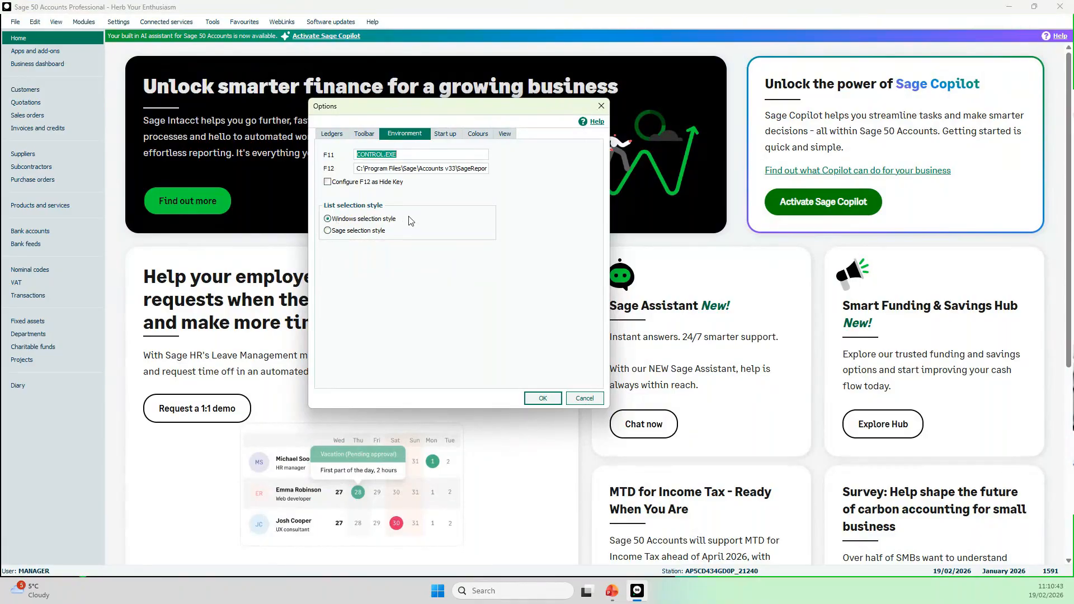
{"action": "left_click", "coordinate": [330, 230]}
{"action": "left_click", "coordinate": [531, 400]}
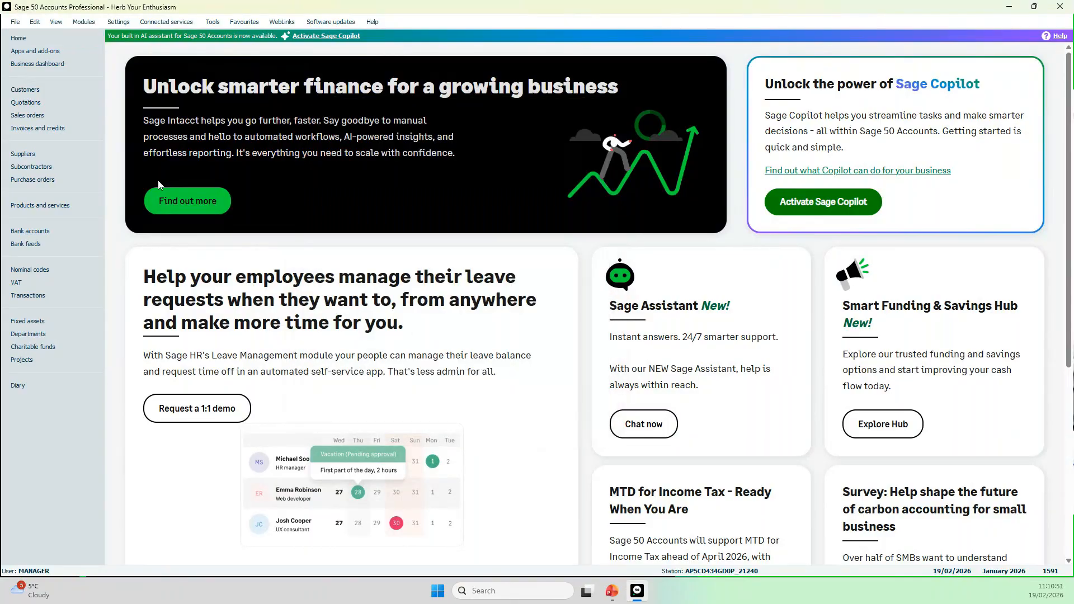
Delete the customers ABC Ltd, Donnas chippy, Dave's Diner and Johnson Design & Build Partners together, taking Cash and Credit Card Sales out of the selection.
{"action": "left_click", "coordinate": [44, 91]}
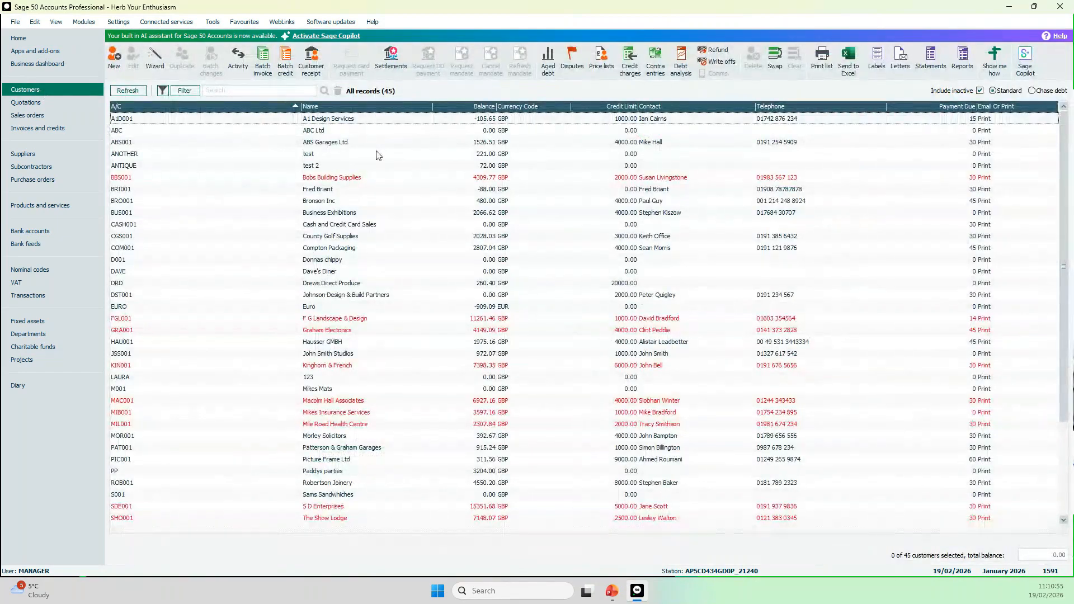
{"action": "left_click", "coordinate": [400, 133]}
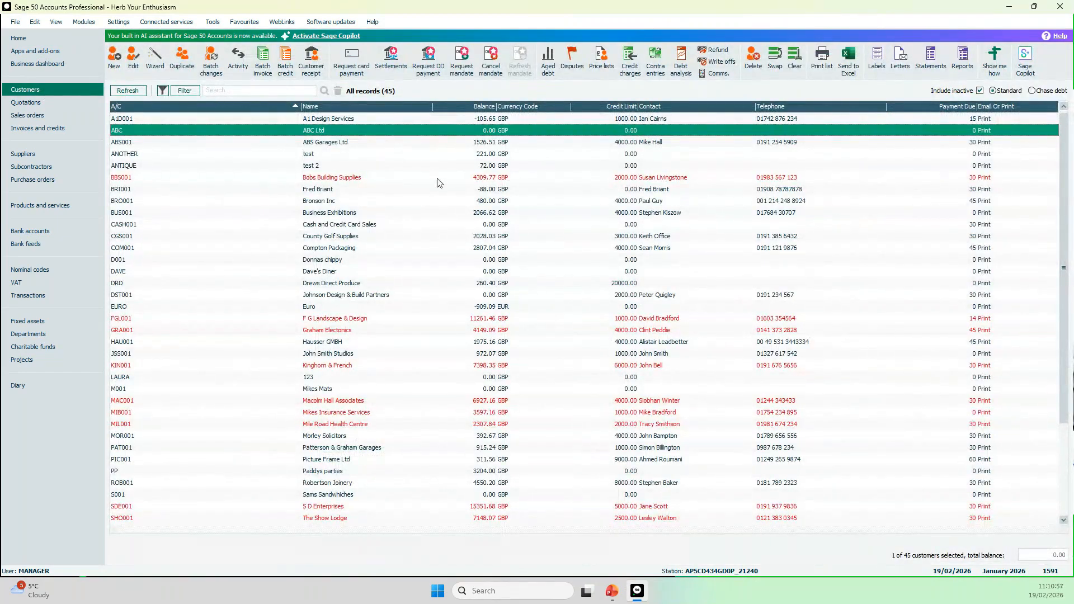
{"action": "left_click", "coordinate": [456, 225], "text": "ctrl"}
{"action": "left_click", "coordinate": [470, 259], "text": "ctrl"}
{"action": "left_click", "coordinate": [470, 271], "text": "ctrl"}
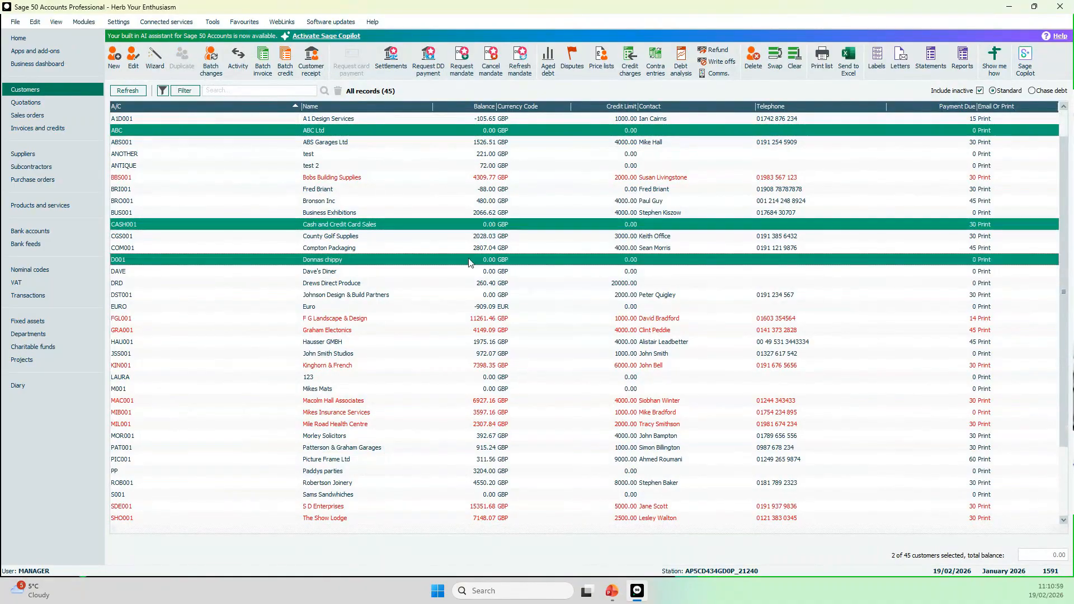
{"action": "left_click", "coordinate": [476, 295], "text": "ctrl"}
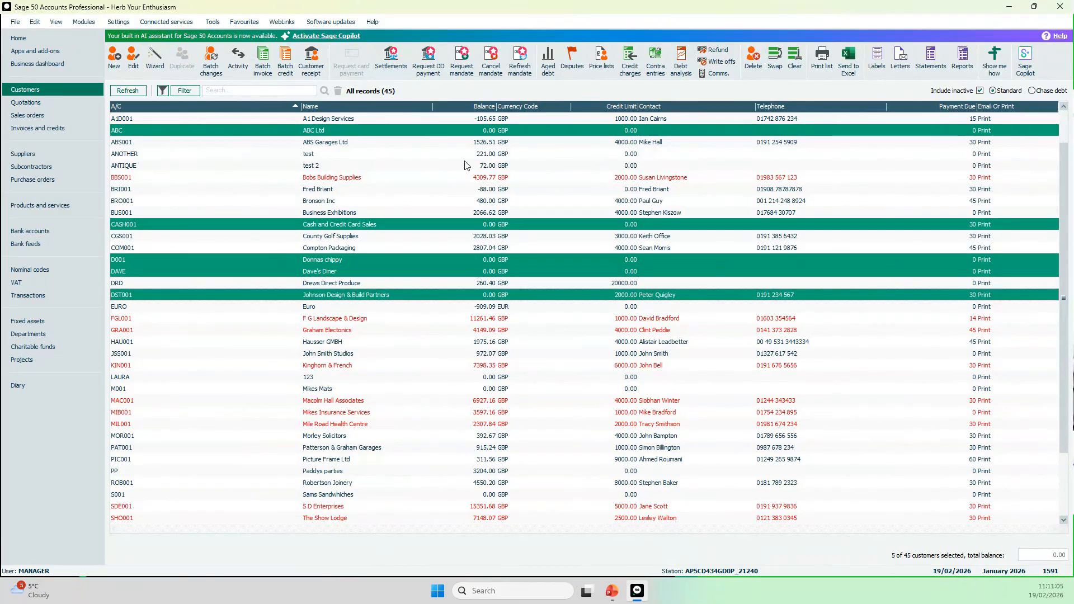
{"action": "left_click", "coordinate": [468, 225]}
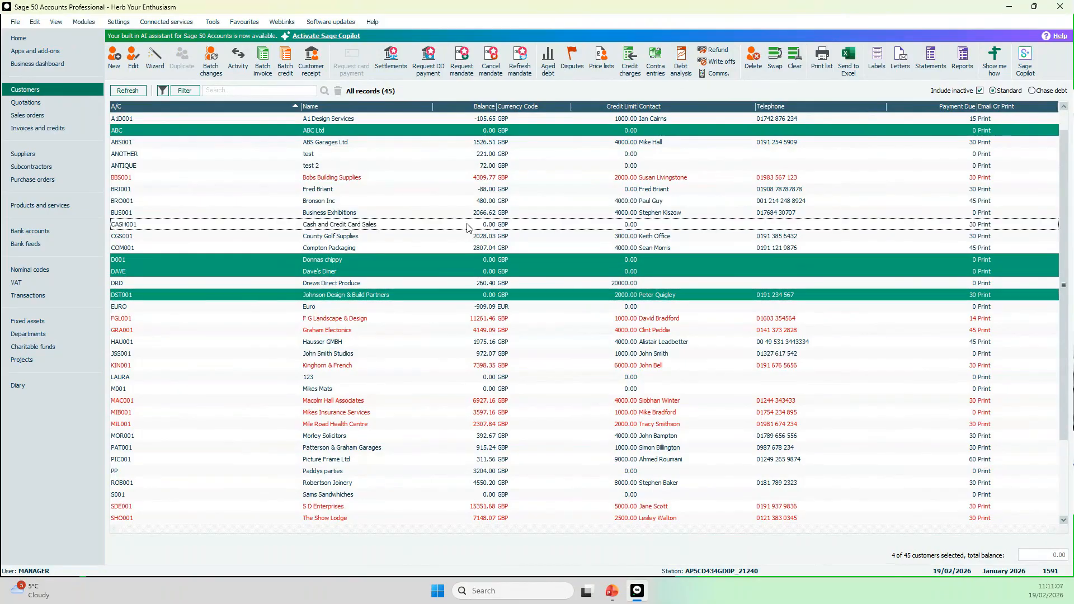
{"action": "left_click", "coordinate": [756, 66]}
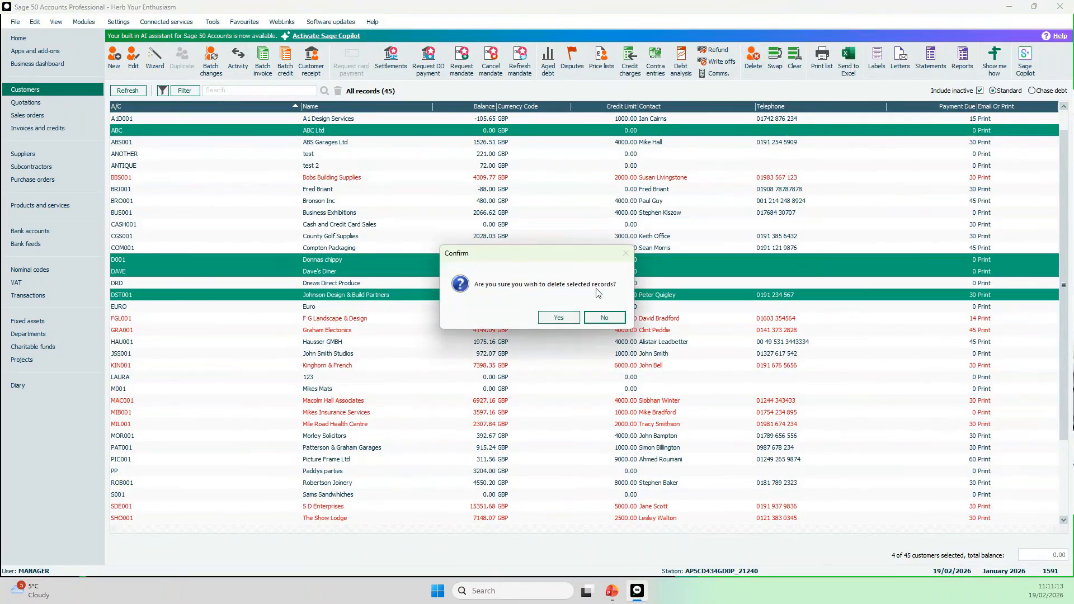
{"action": "left_click", "coordinate": [560, 317]}
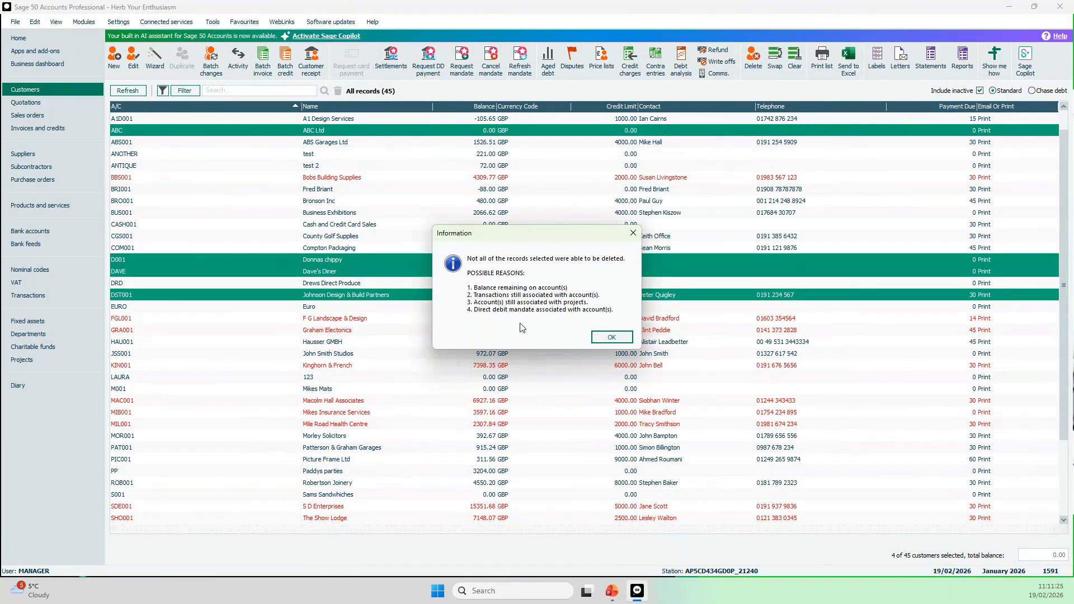
{"action": "left_click", "coordinate": [597, 339]}
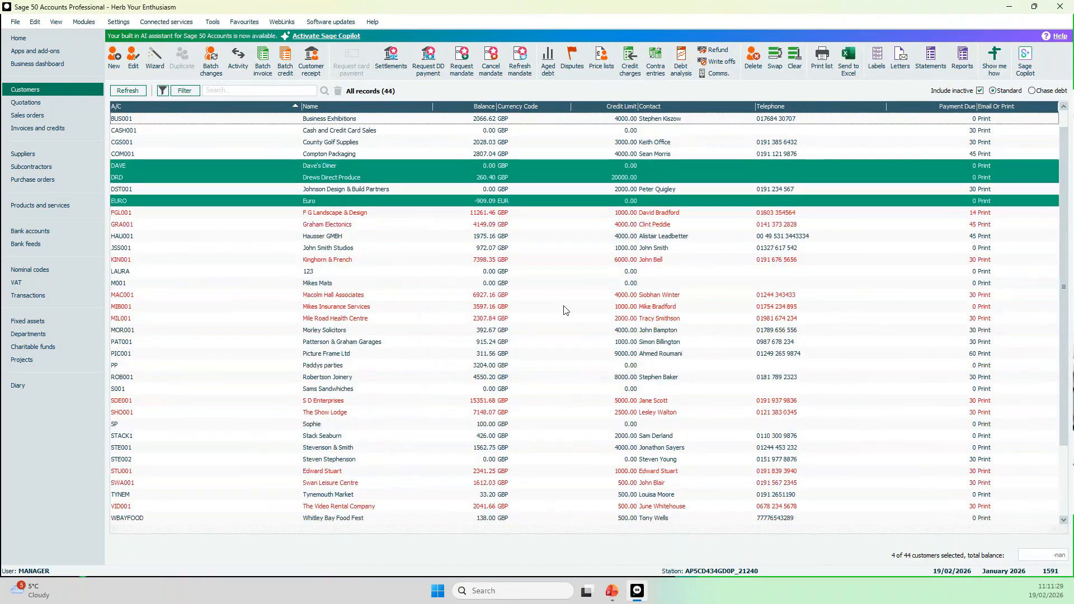
Clear the selection, run Delete on the whole customer list at once using Swap, and deselect all records.
{"action": "scroll", "coordinate": [542, 285], "scroll_direction": "up", "scroll_amount": 1}
{"action": "scroll", "coordinate": [542, 285], "scroll_direction": "up", "scroll_amount": 2}
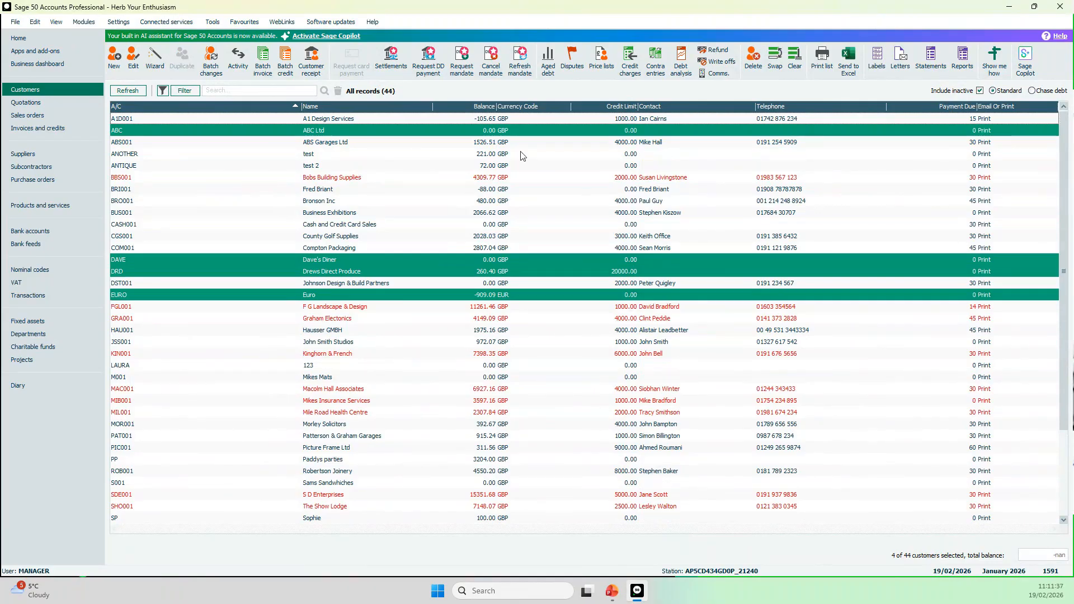
{"action": "left_click", "coordinate": [796, 56]}
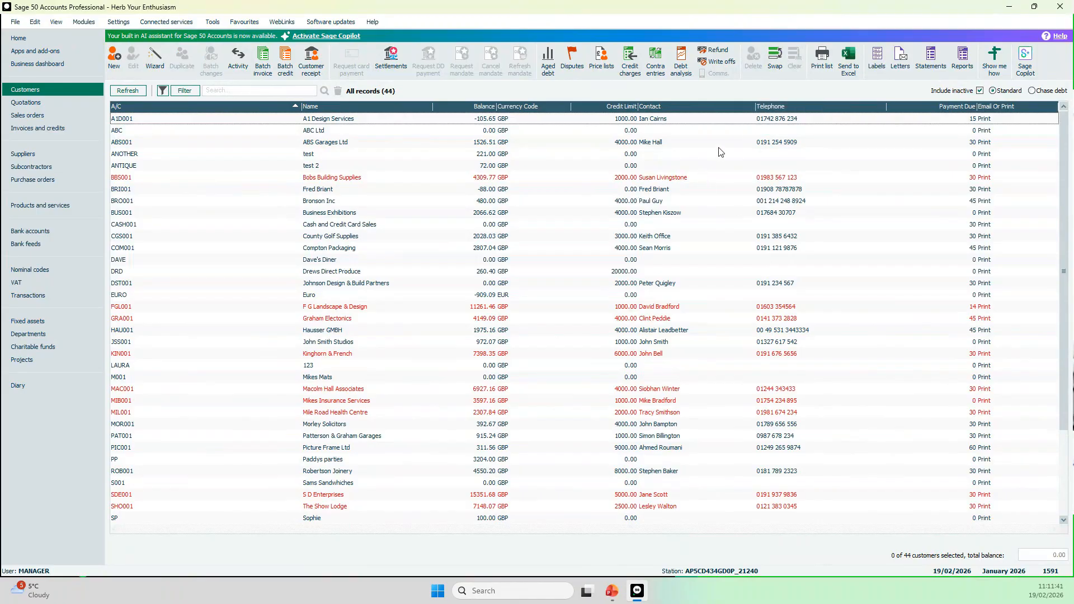
{"action": "left_click", "coordinate": [775, 56]}
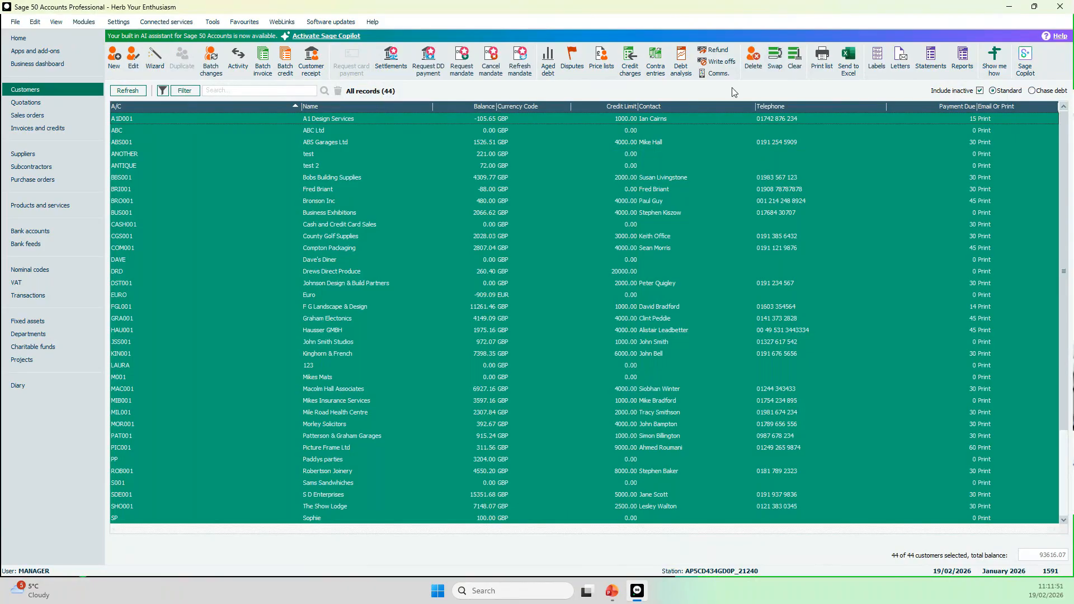
{"action": "left_click", "coordinate": [752, 68]}
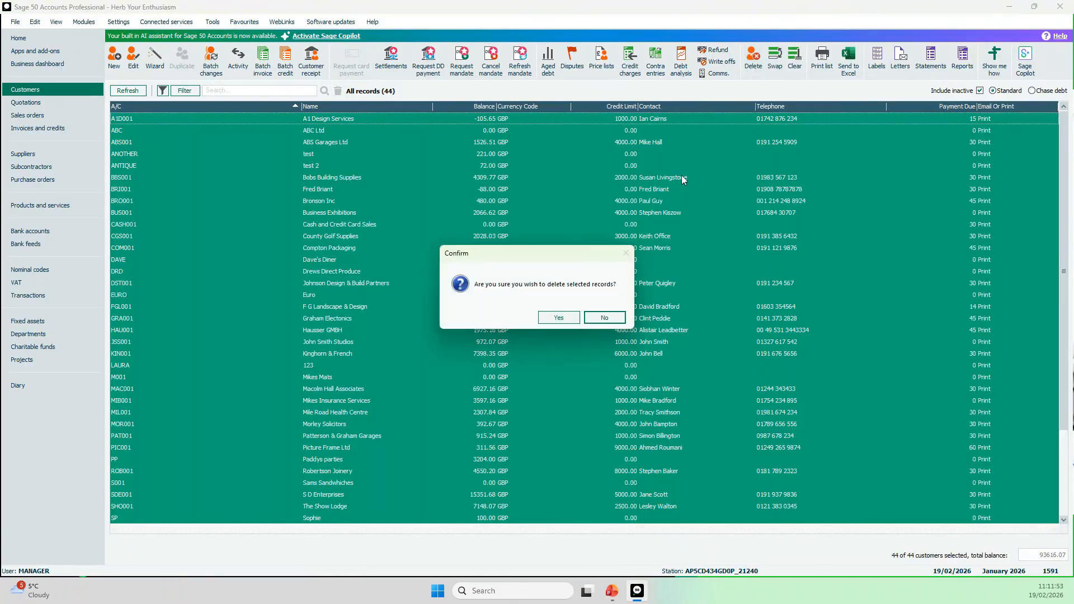
{"action": "left_click", "coordinate": [569, 318]}
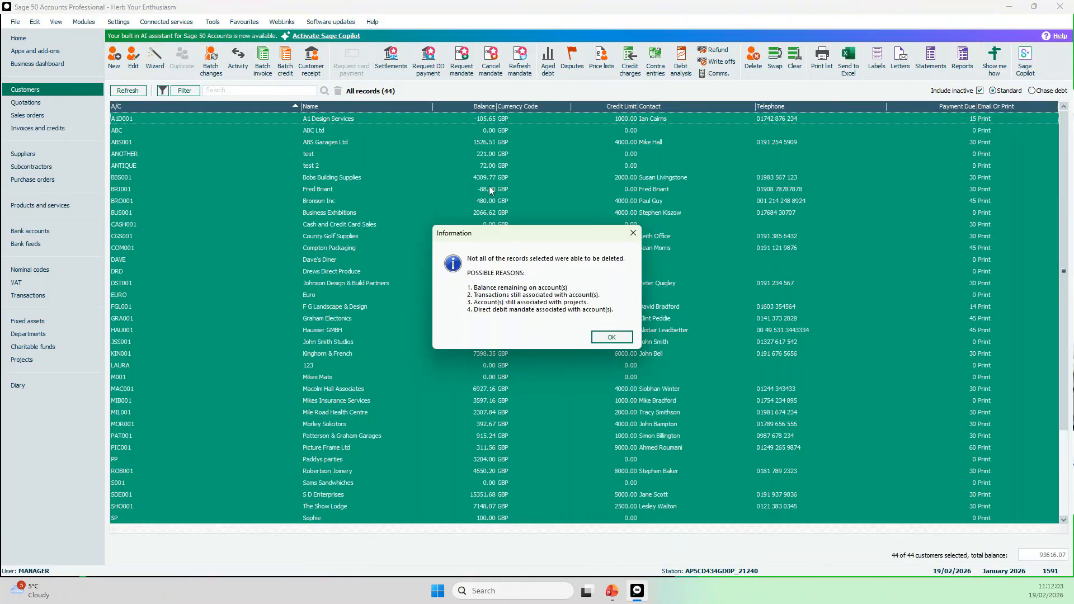
{"action": "left_click", "coordinate": [619, 337]}
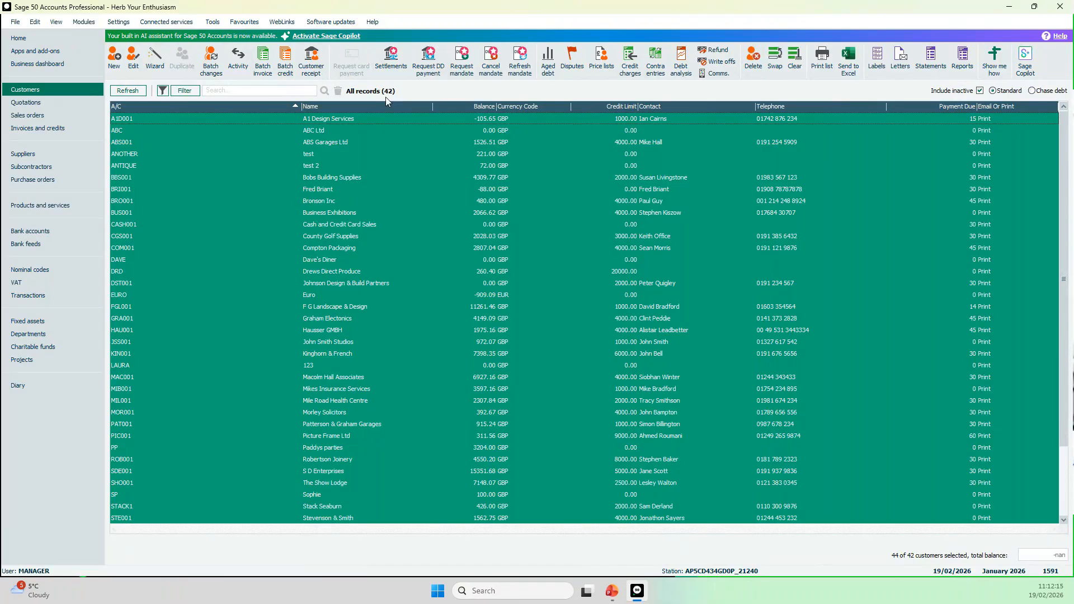
{"action": "left_click", "coordinate": [795, 69]}
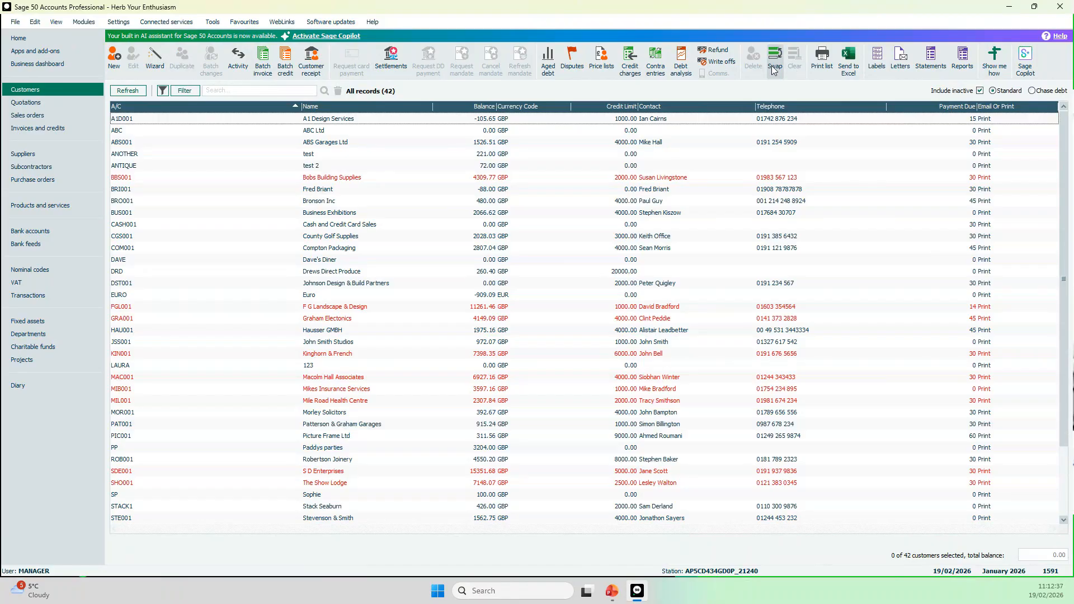
Open the supplier list, swap the selection so that every supplier is selected, and clear it again.
{"action": "left_click", "coordinate": [45, 156]}
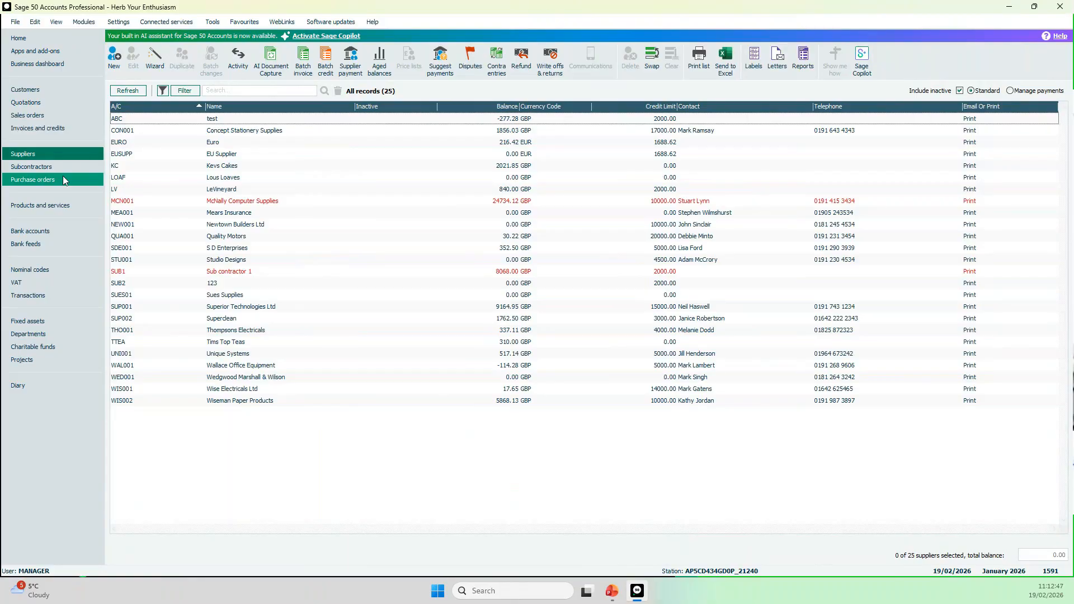
{"action": "left_click", "coordinate": [485, 154]}
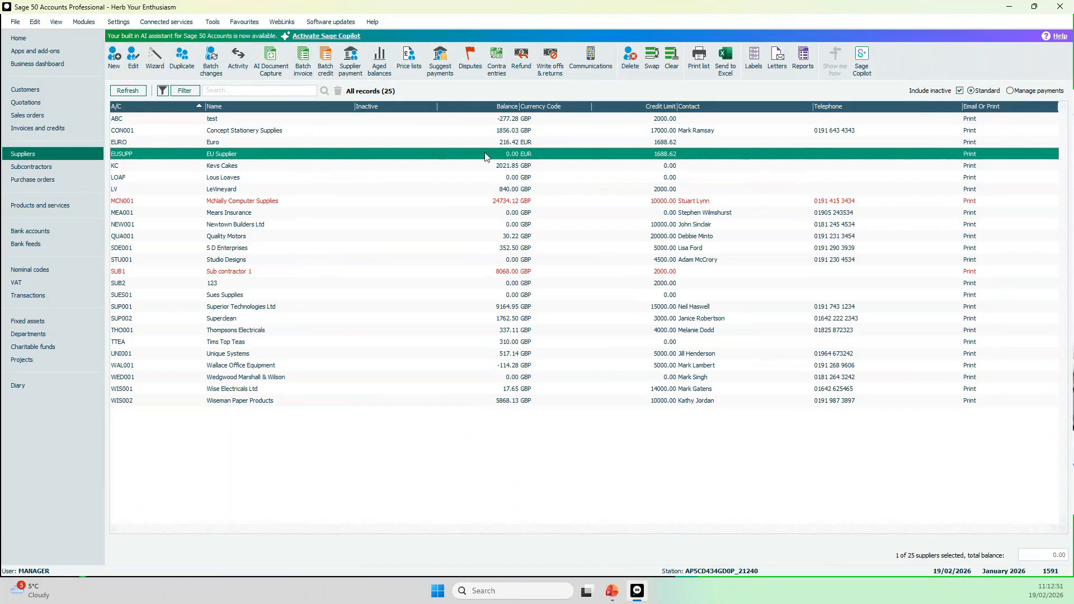
{"action": "left_click", "coordinate": [671, 67]}
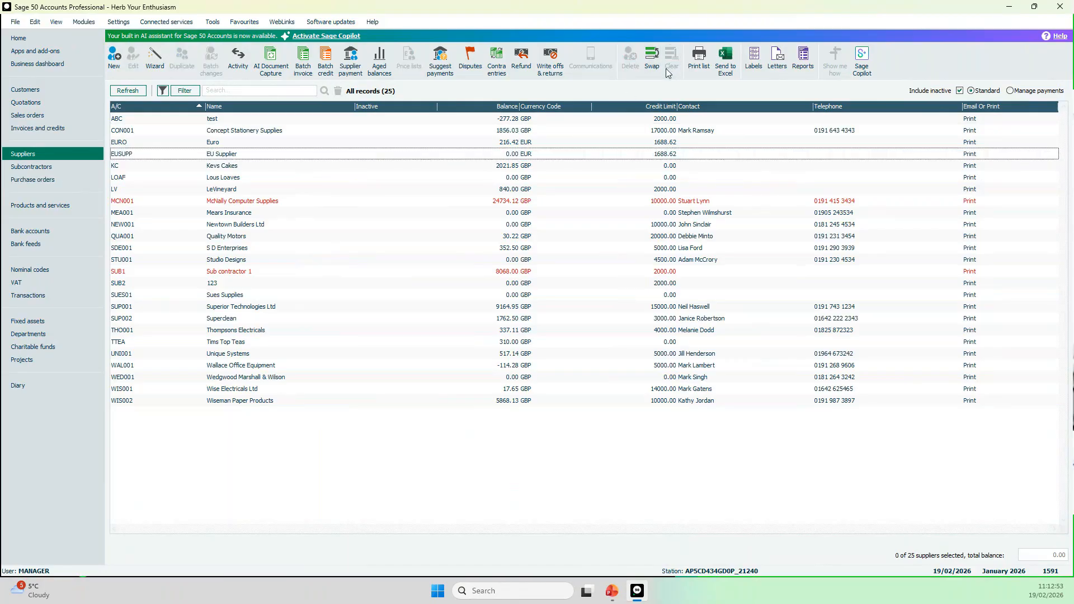
{"action": "left_click", "coordinate": [654, 62]}
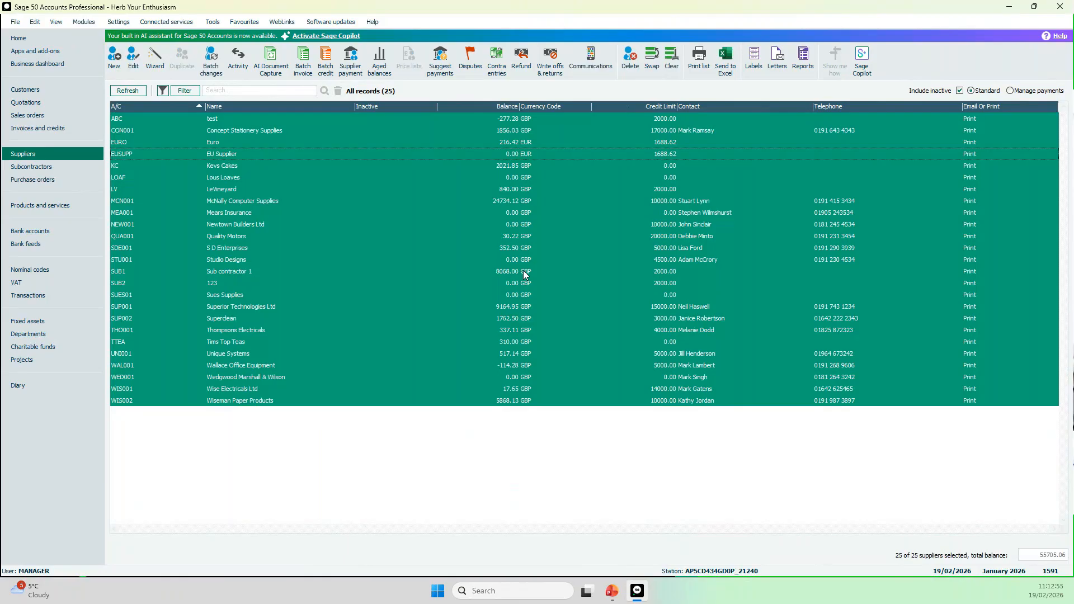
{"action": "left_click", "coordinate": [671, 67]}
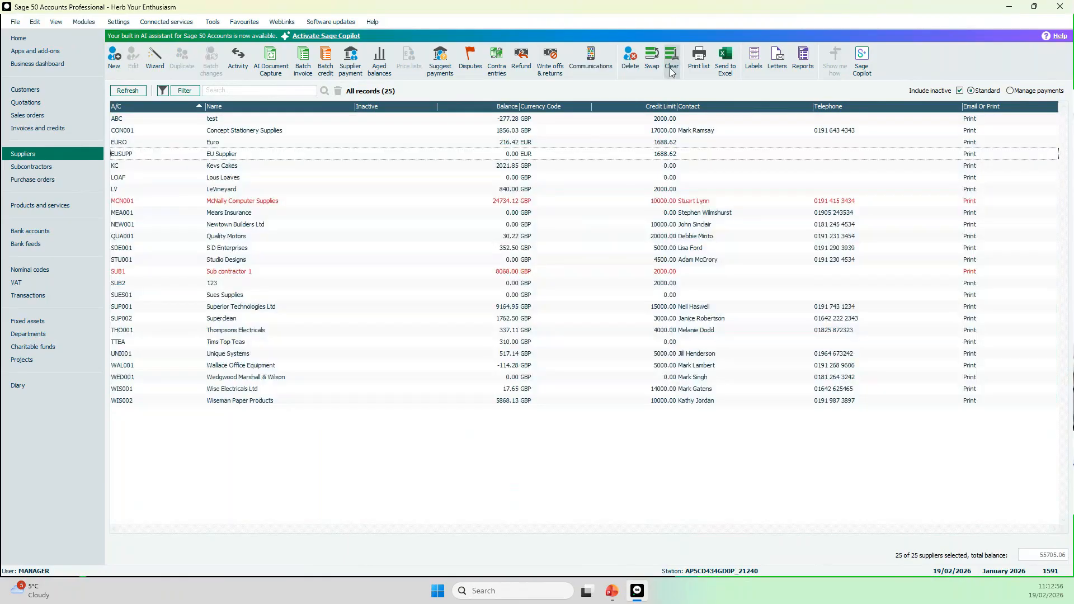
Select EU Supplier, Lous Loaves, Mears Insurance and Newtown Builders Ltd together in the supplier list, and clear the selection.
{"action": "left_click", "coordinate": [546, 154]}
{"action": "left_click", "coordinate": [546, 177], "text": "ctrl"}
{"action": "left_click", "coordinate": [541, 214], "text": "ctrl"}
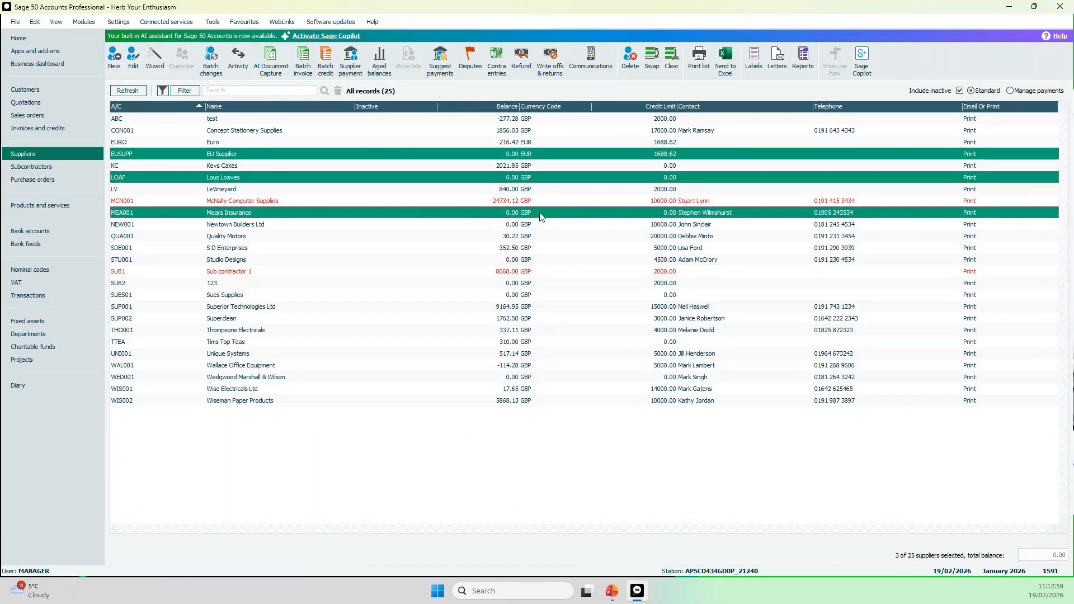
{"action": "left_click", "coordinate": [541, 227], "text": "ctrl"}
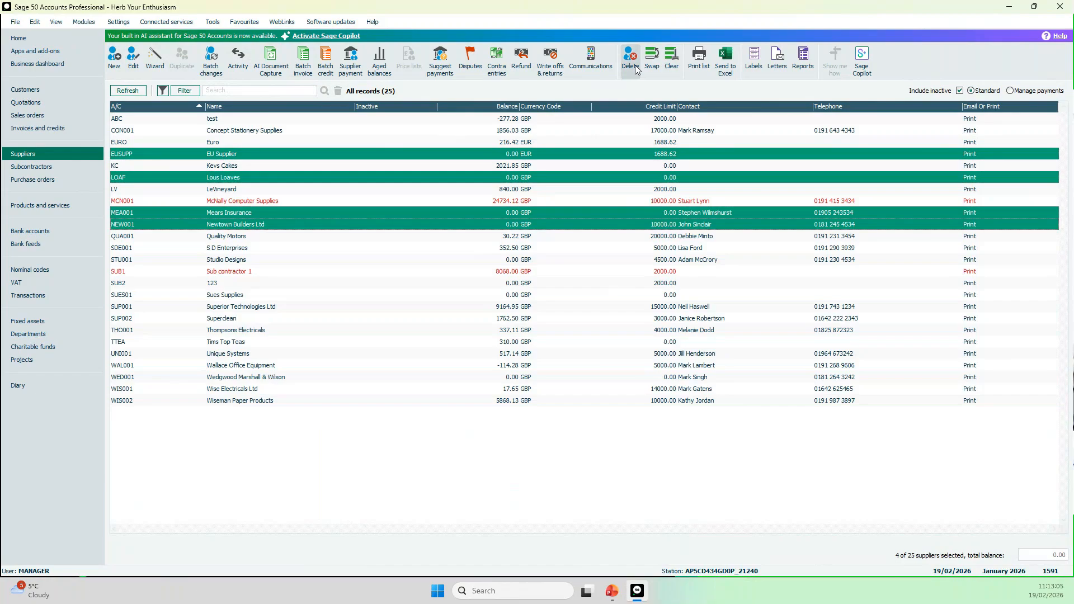
{"action": "left_click", "coordinate": [672, 66]}
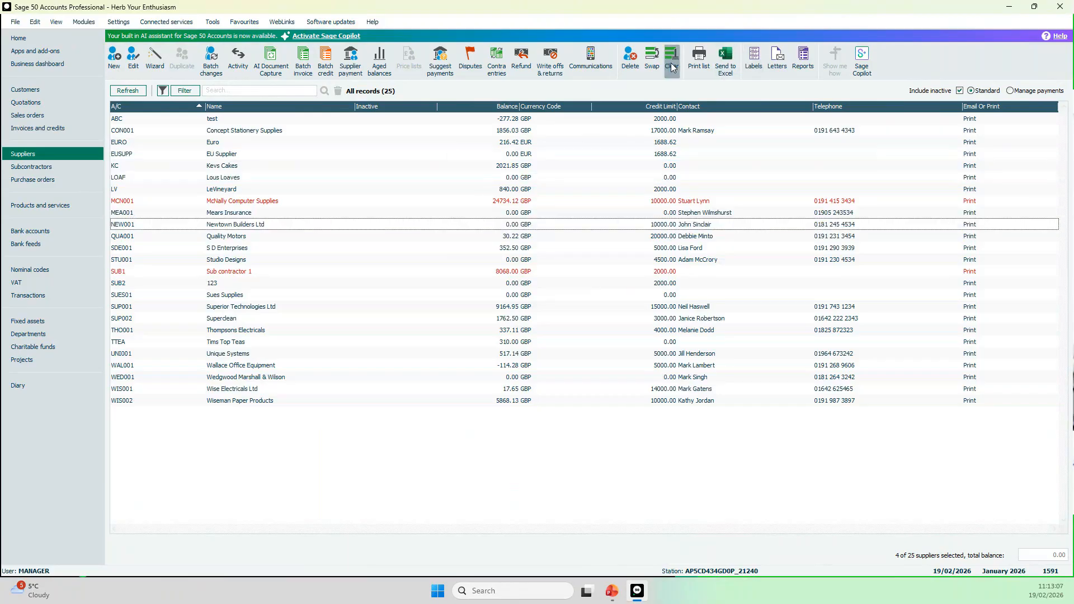
Start the period-end Data Management process, closing the other open windows, and continue to its Backup and archive stage.
{"action": "left_click", "coordinate": [213, 22]}
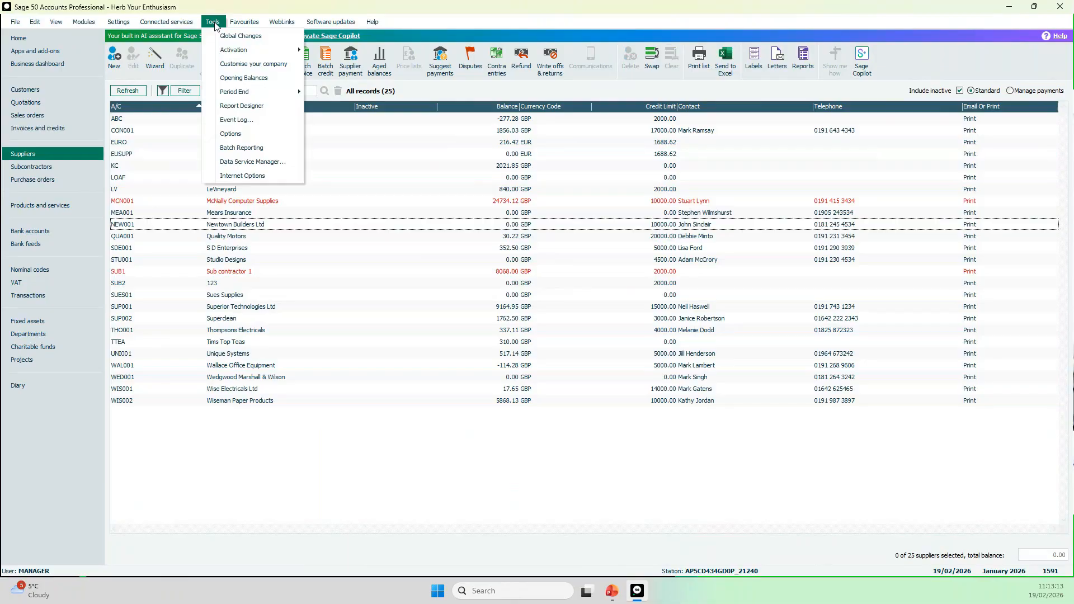
{"action": "mouse_move", "coordinate": [229, 96]}
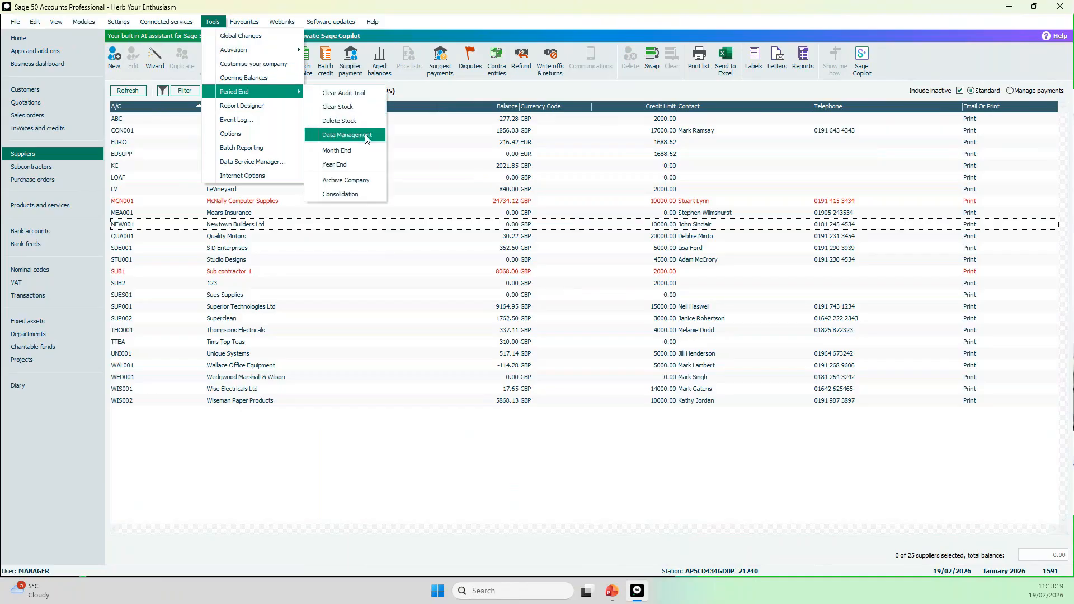
{"action": "left_click", "coordinate": [367, 139]}
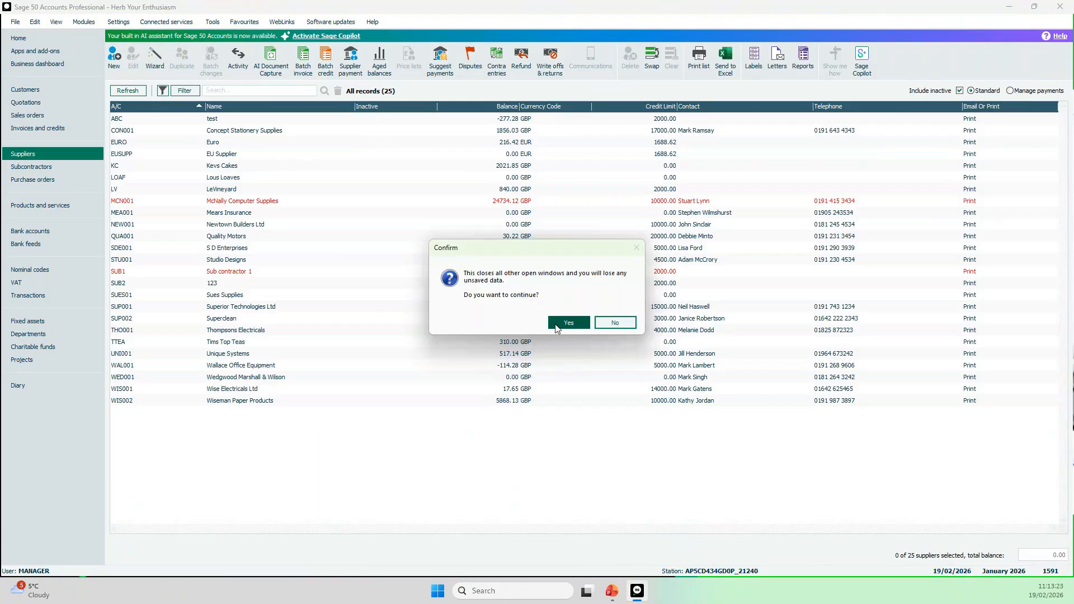
{"action": "left_click", "coordinate": [557, 324]}
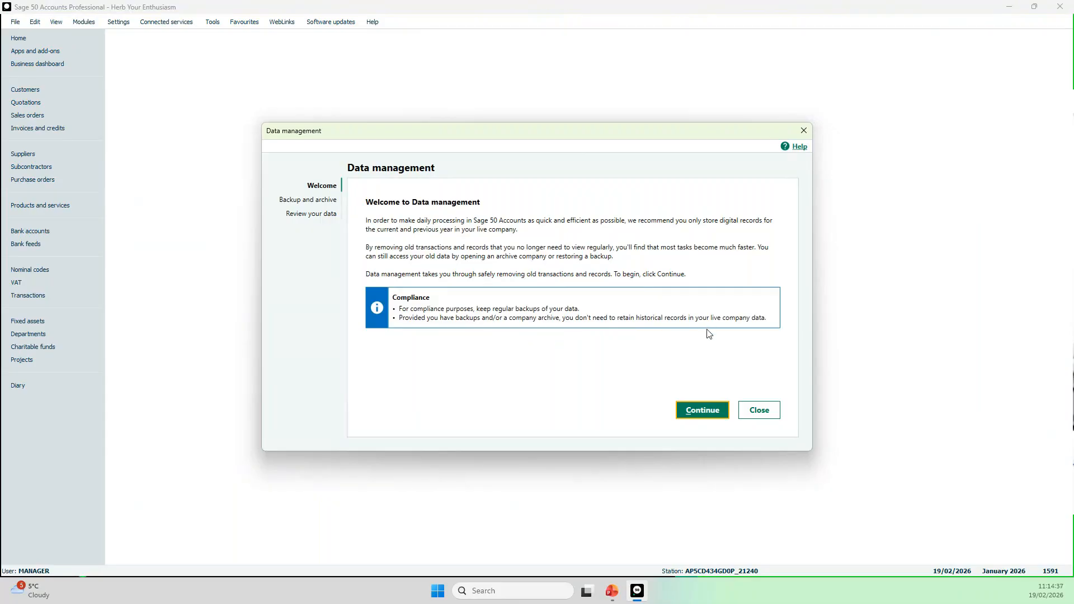
{"action": "left_click", "coordinate": [703, 414]}
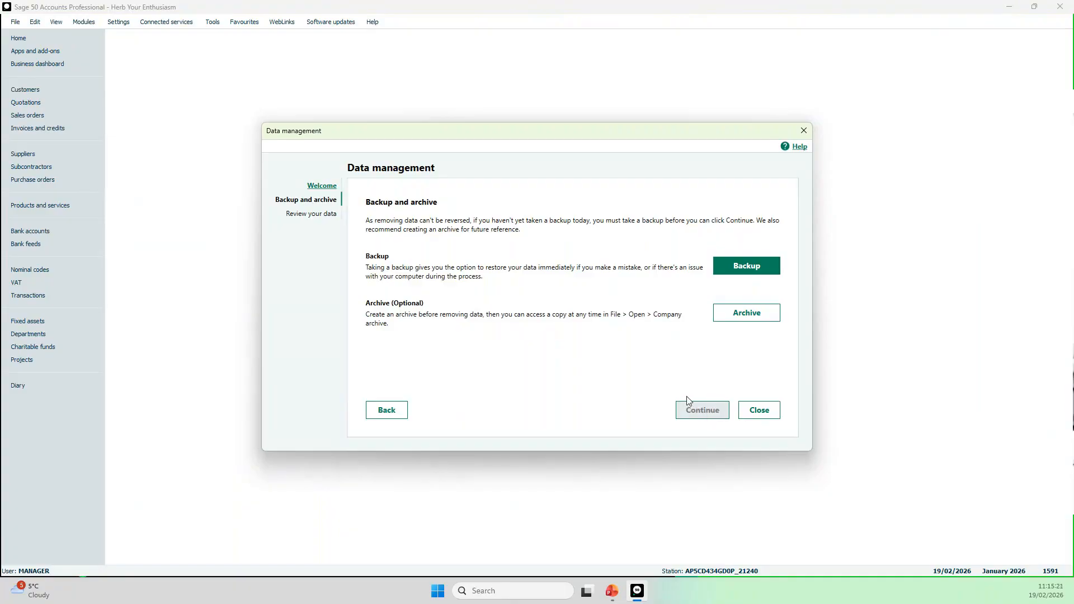
Back up the company's data files to the suggested location without checking the data, and continue to the Review your data stage.
{"action": "left_click", "coordinate": [747, 267]}
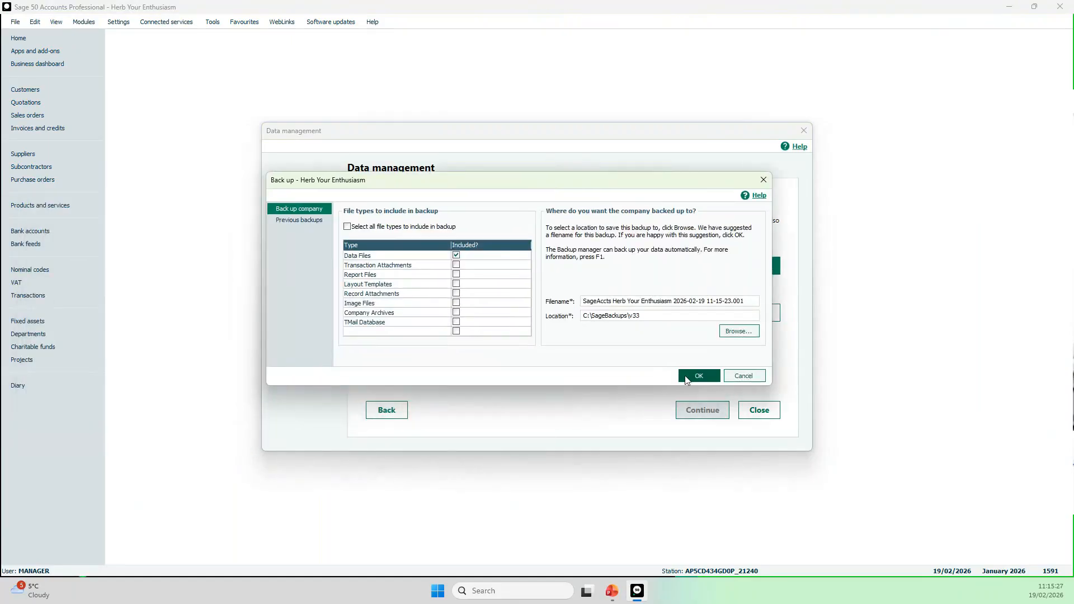
{"action": "left_click", "coordinate": [687, 379]}
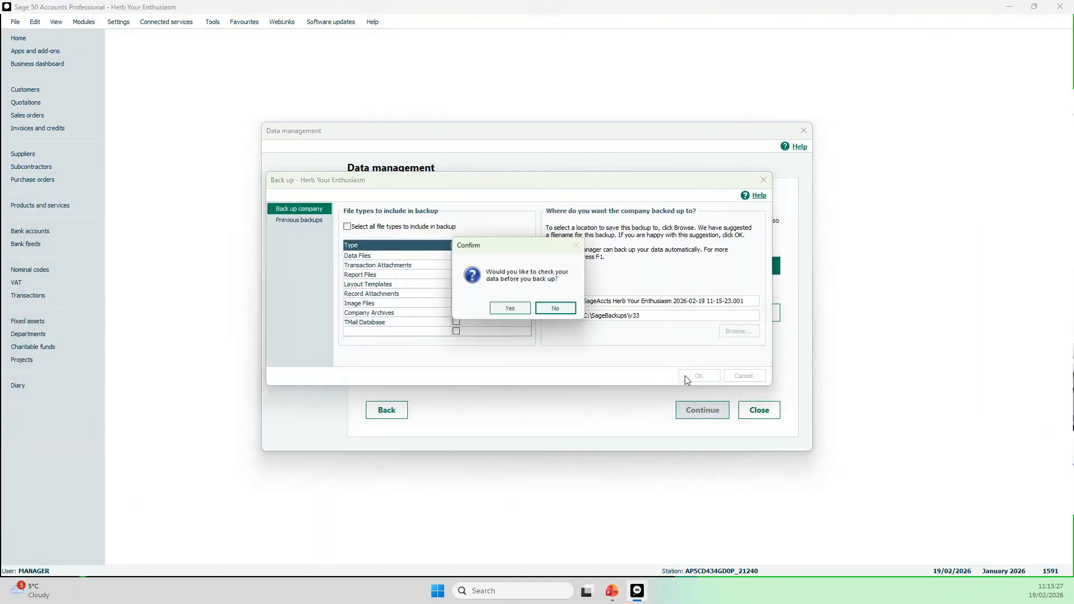
{"action": "left_click", "coordinate": [556, 310]}
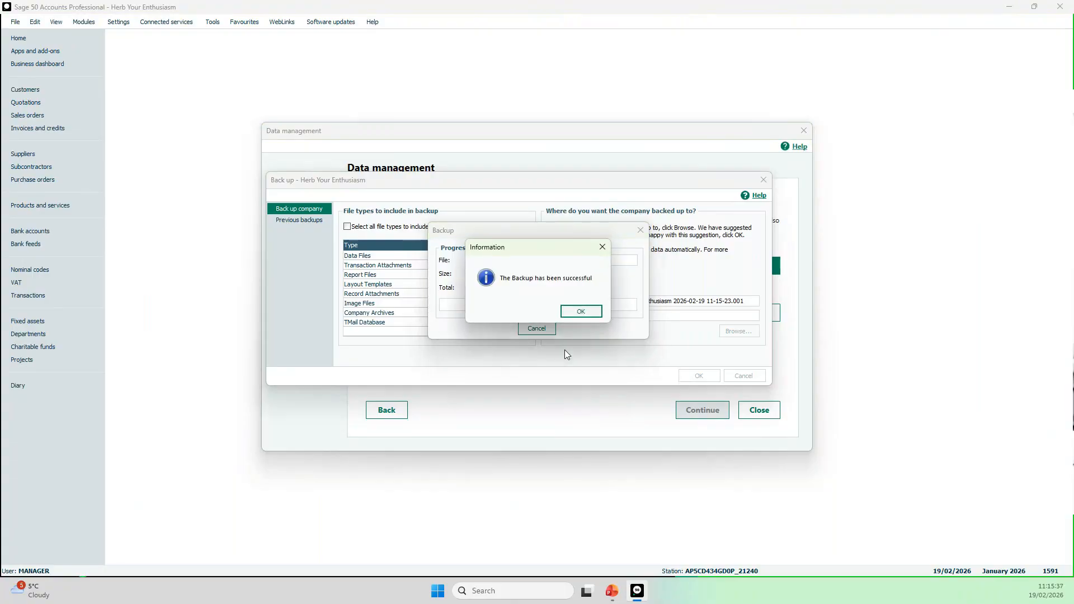
{"action": "left_click", "coordinate": [581, 311]}
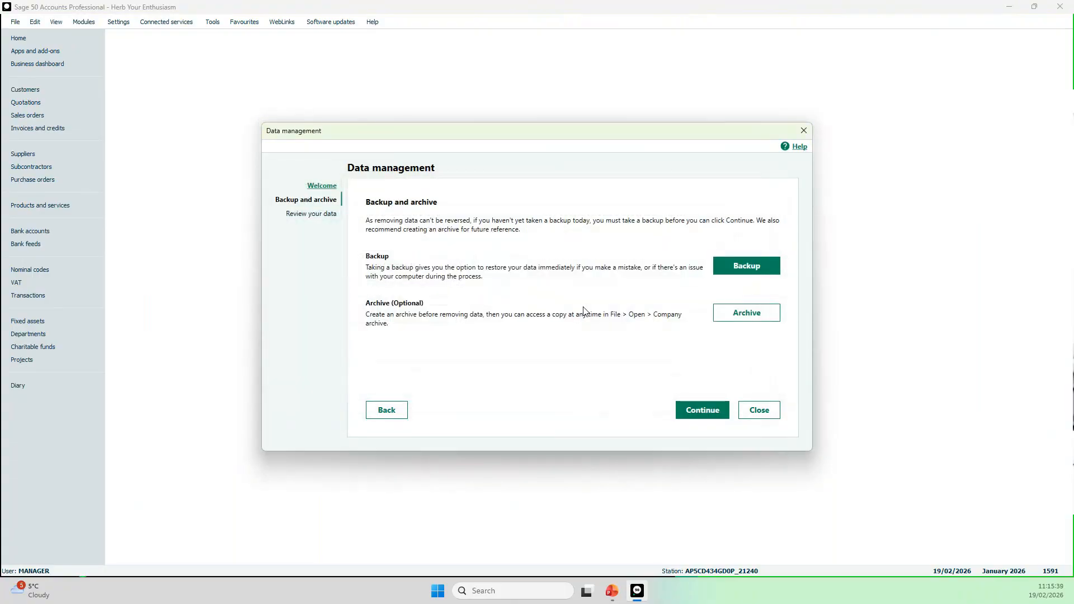
{"action": "left_click", "coordinate": [699, 414]}
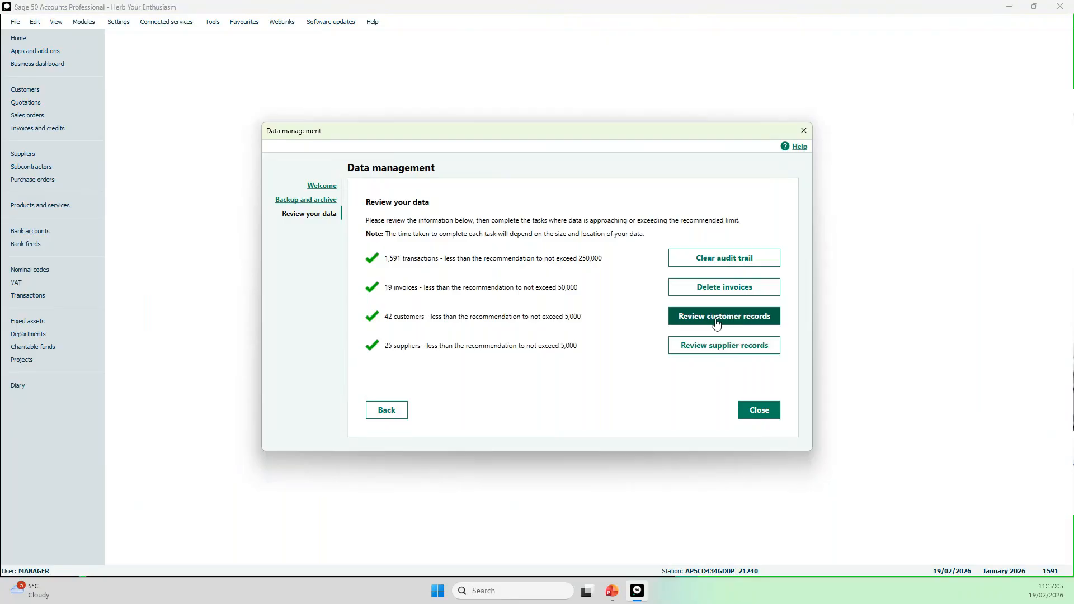
Review the supplier records with a last invoice date up to and including 31/12/2024.
{"action": "left_click", "coordinate": [721, 349]}
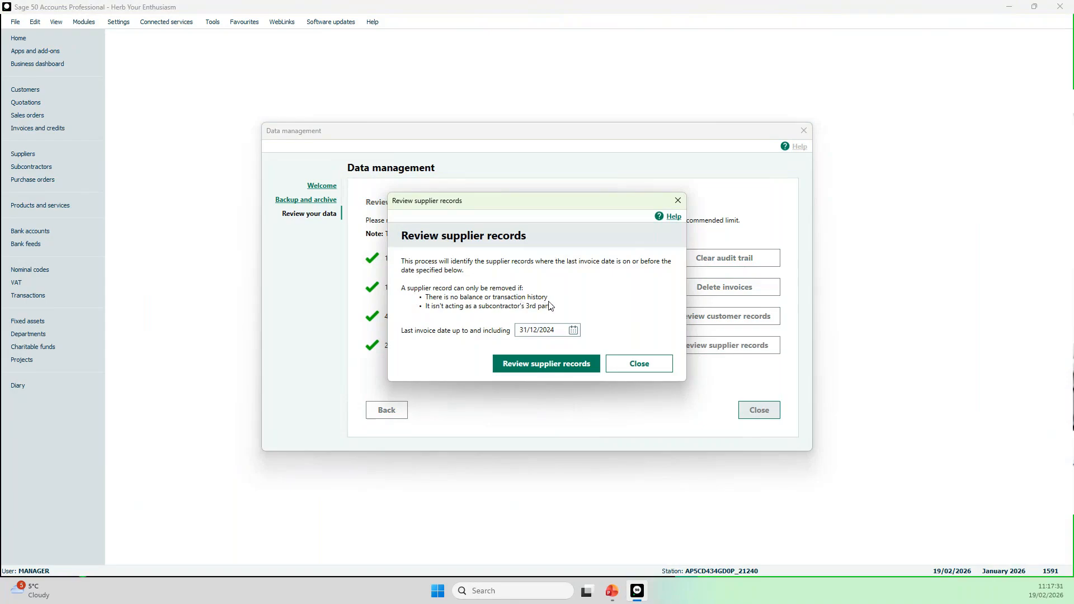
{"action": "left_click", "coordinate": [537, 330]}
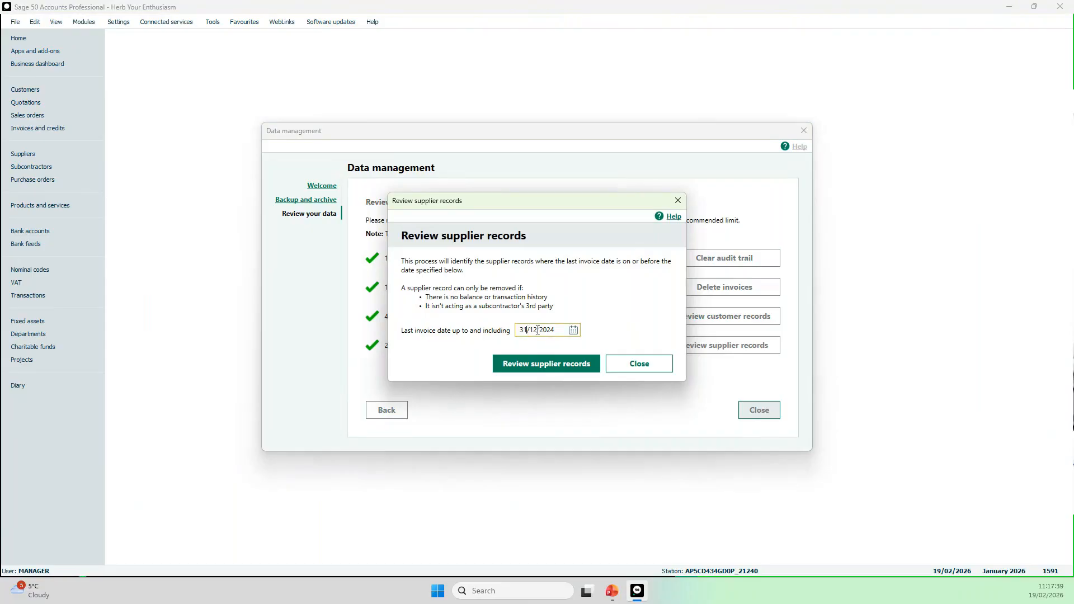
{"action": "left_click", "coordinate": [574, 330]}
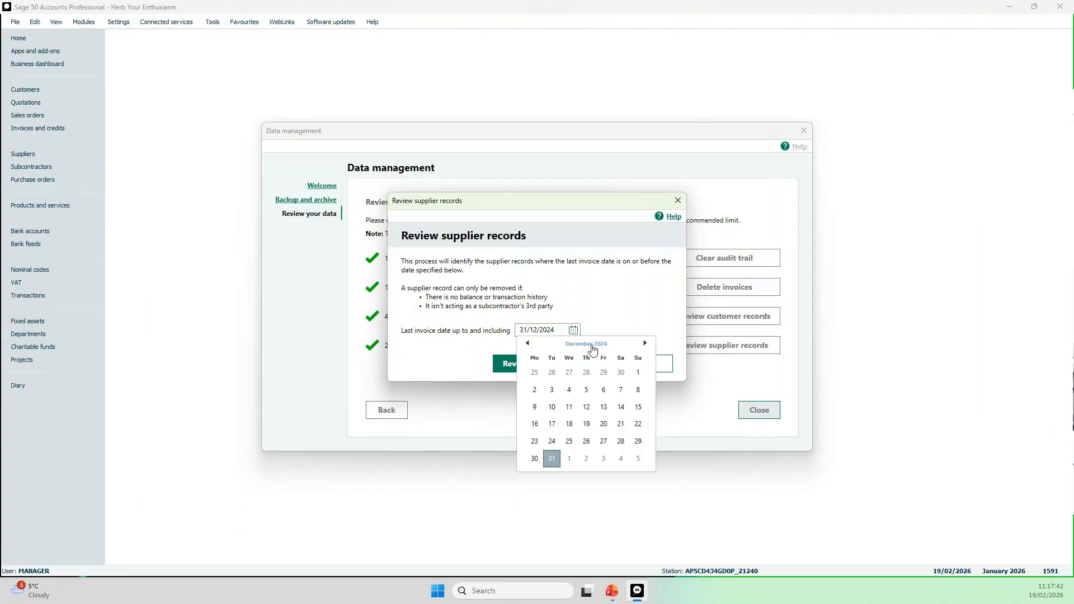
{"action": "left_click", "coordinate": [602, 308]}
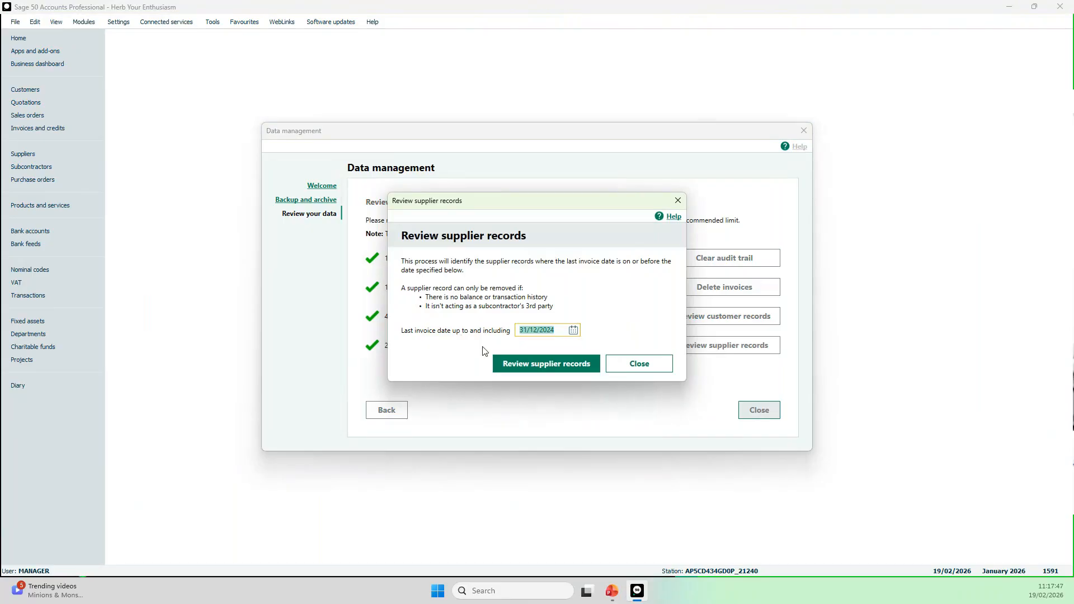
{"action": "left_click", "coordinate": [546, 364]}
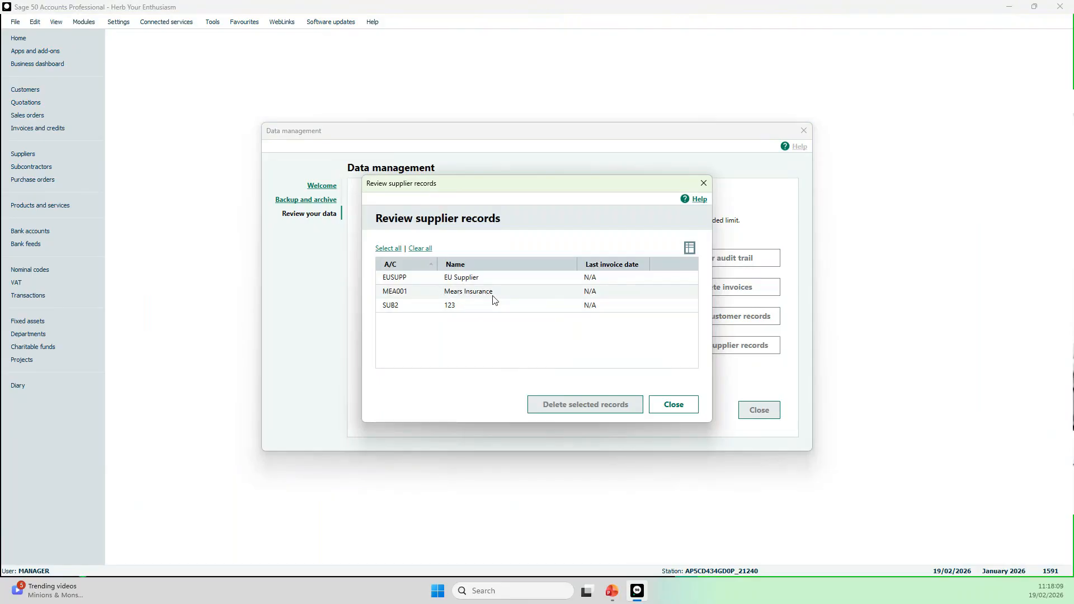
Try selecting EU Supplier and 123 together in the review list, then all suppliers except Mears Insurance, clearing the selection each time.
{"action": "left_click", "coordinate": [507, 305]}
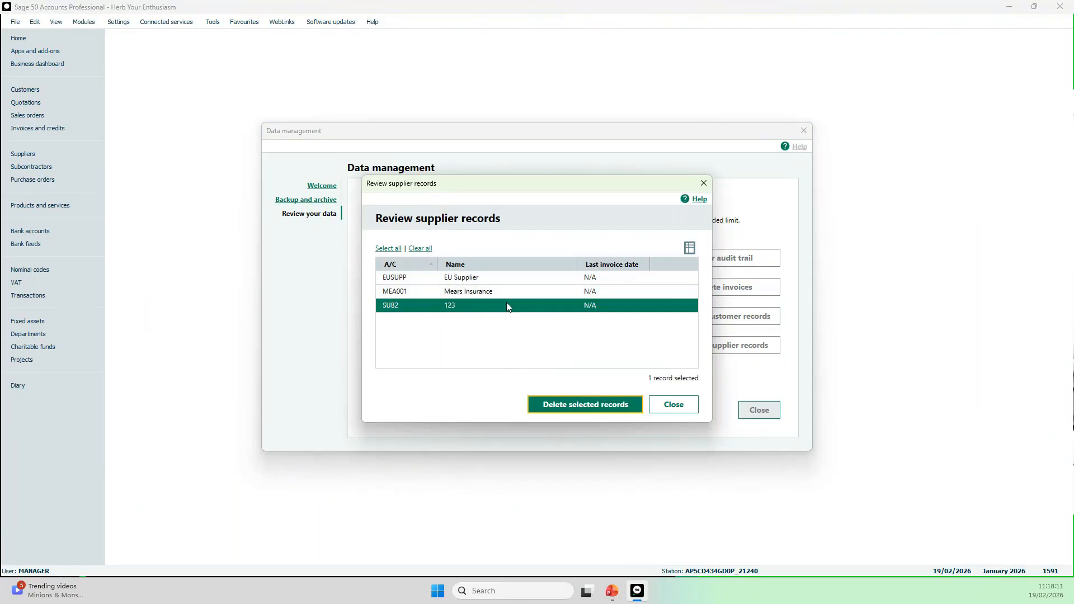
{"action": "left_click", "coordinate": [511, 279]}
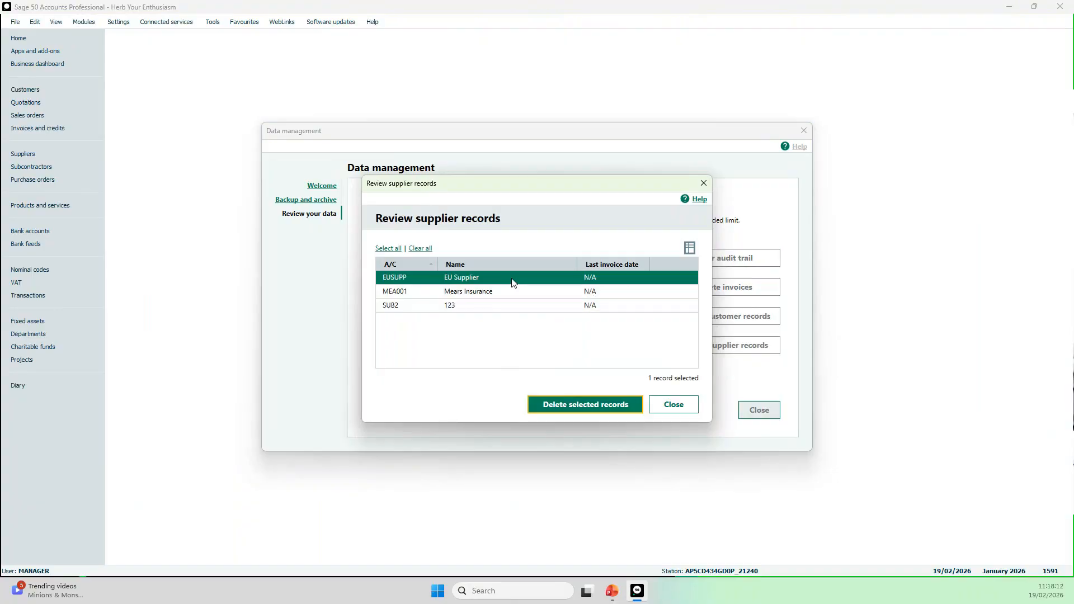
{"action": "left_click", "coordinate": [513, 307], "text": "ctrl"}
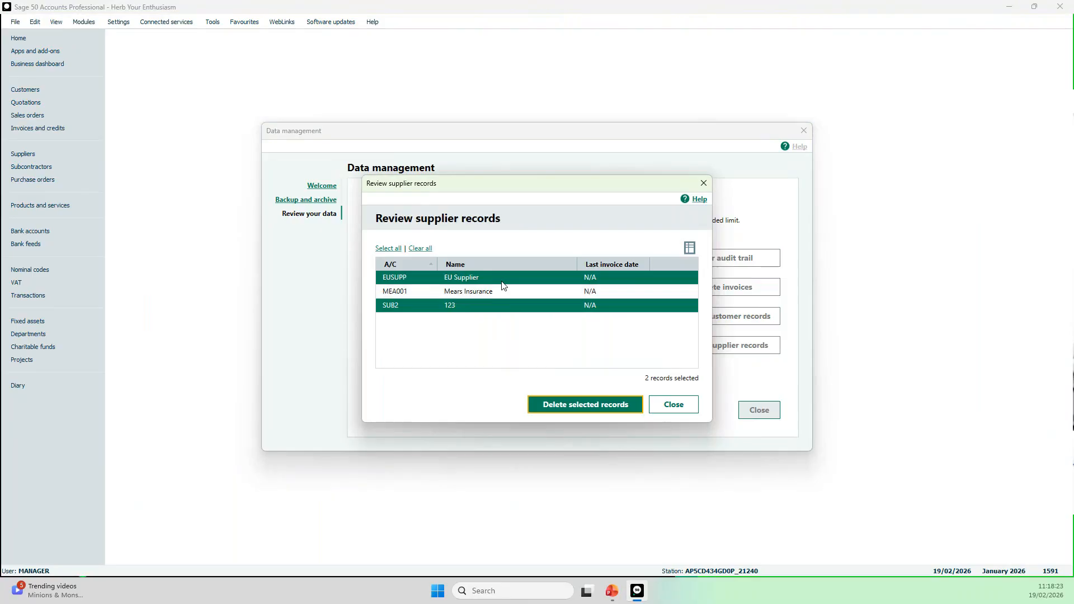
{"action": "left_click", "coordinate": [421, 249]}
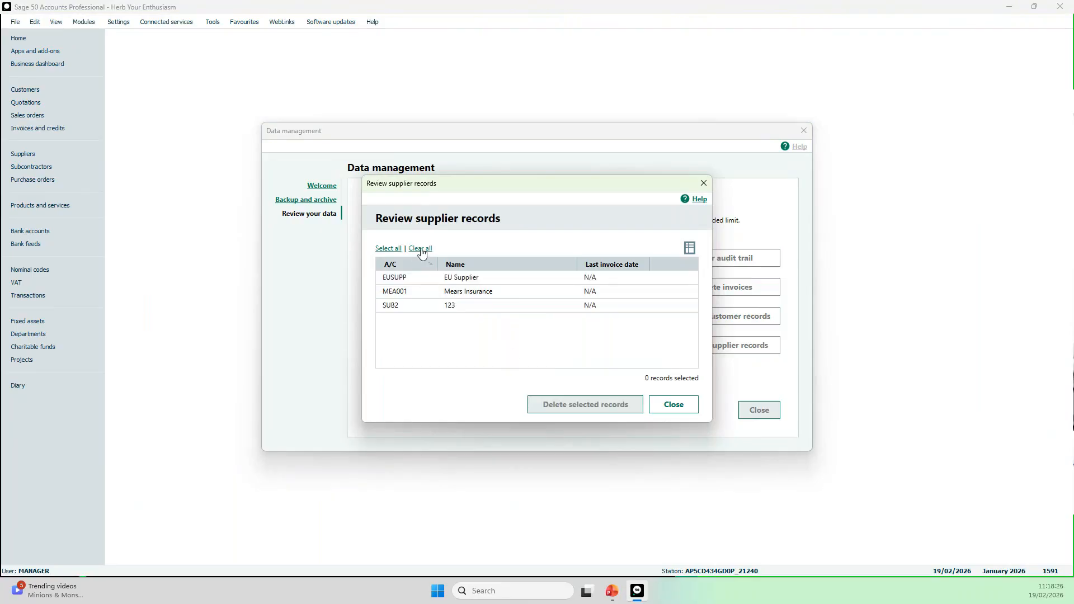
{"action": "left_click", "coordinate": [388, 248]}
{"action": "left_click", "coordinate": [490, 293]}
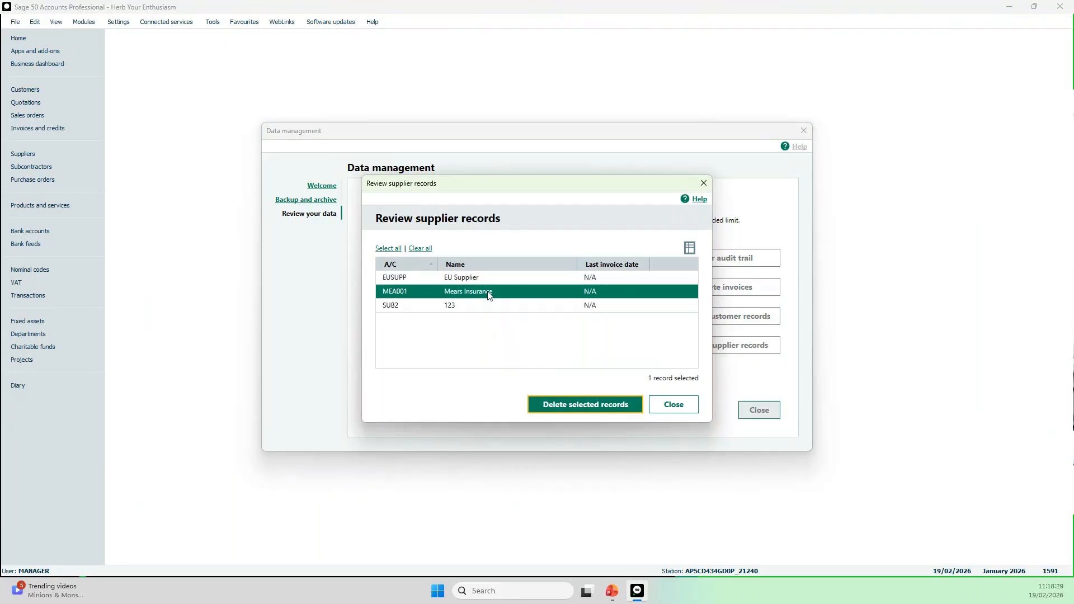
{"action": "left_click", "coordinate": [421, 249]}
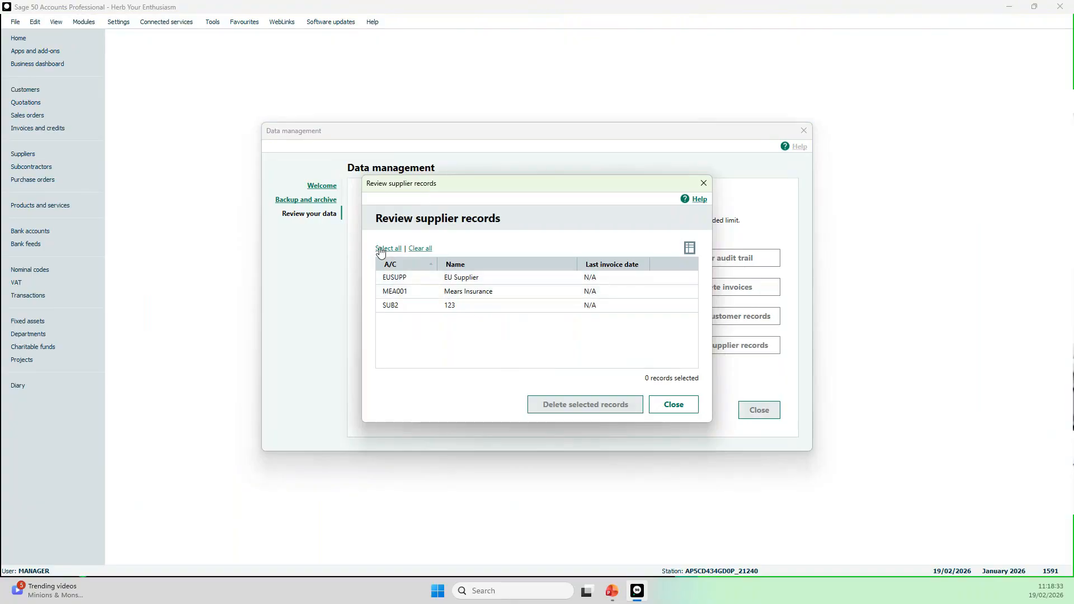
Select all the reviewed suppliers except Mears Insurance and delete the EU Supplier and 123 records.
{"action": "left_click", "coordinate": [386, 249]}
{"action": "left_click", "coordinate": [491, 291]}
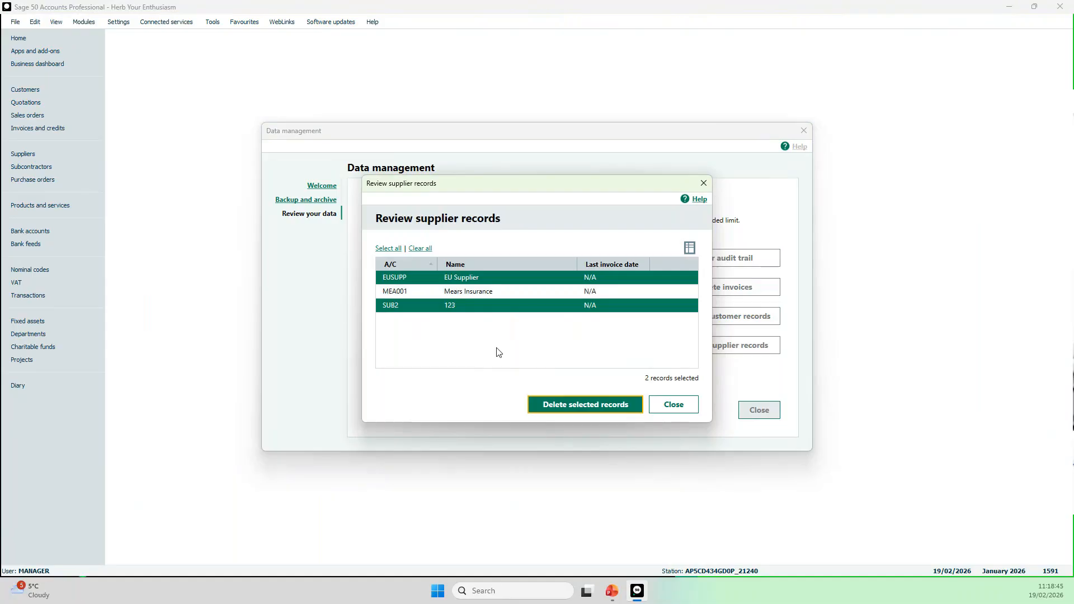
{"action": "left_click", "coordinate": [586, 414]}
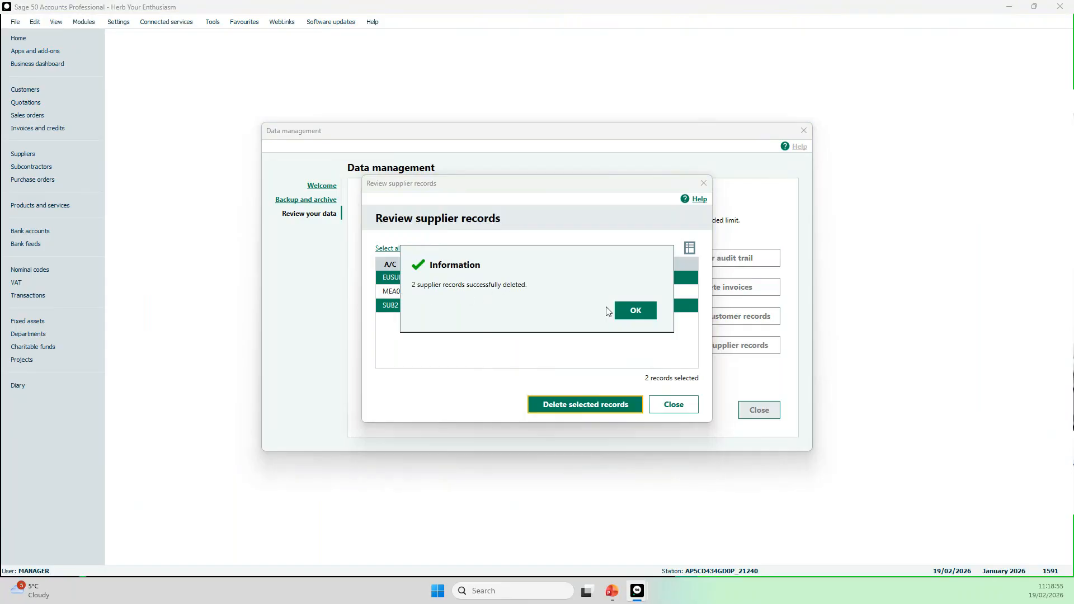
{"action": "left_click", "coordinate": [627, 312]}
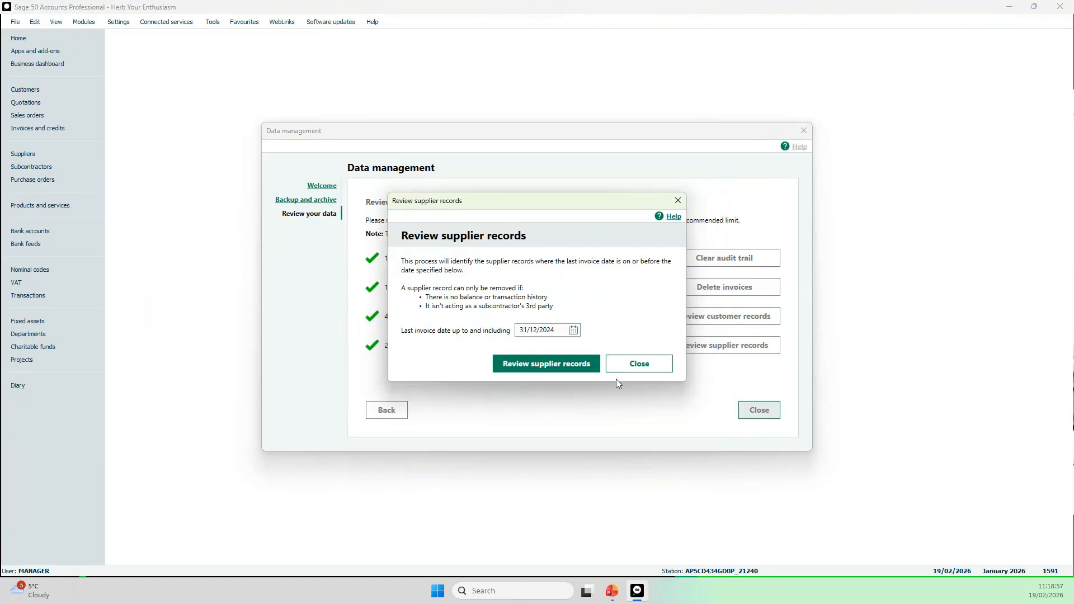
Run the supplier review again up to 31/12/2024 to check the remaining records, and close it.
{"action": "left_click", "coordinate": [539, 365]}
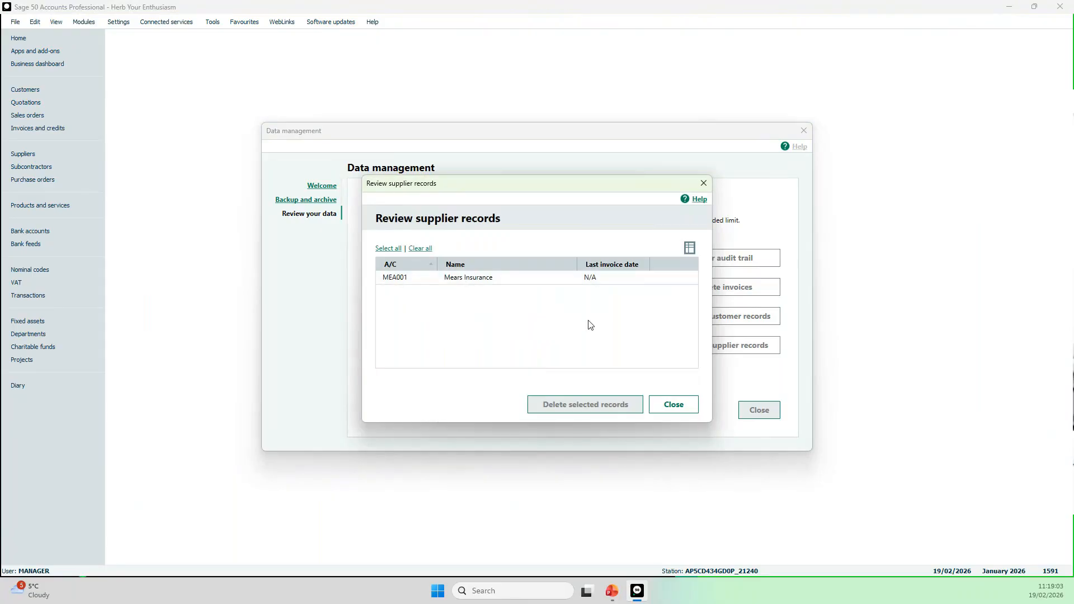
{"action": "left_click", "coordinate": [655, 413]}
{"action": "left_click", "coordinate": [615, 370]}
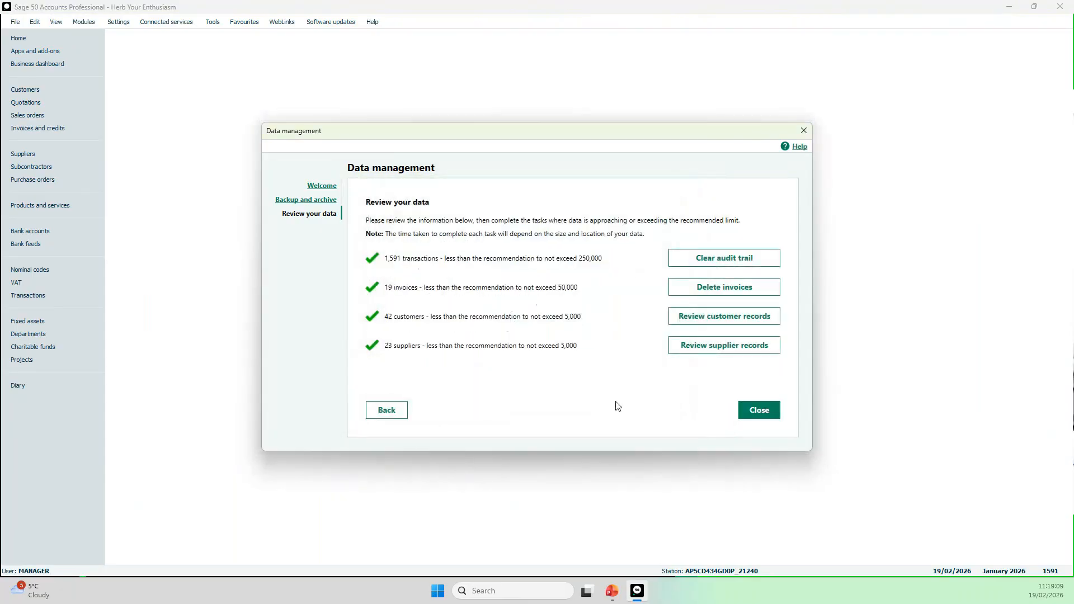
Review the customer records with a last invoice date up to 31/12/2024, and close Data Management.
{"action": "left_click", "coordinate": [709, 319]}
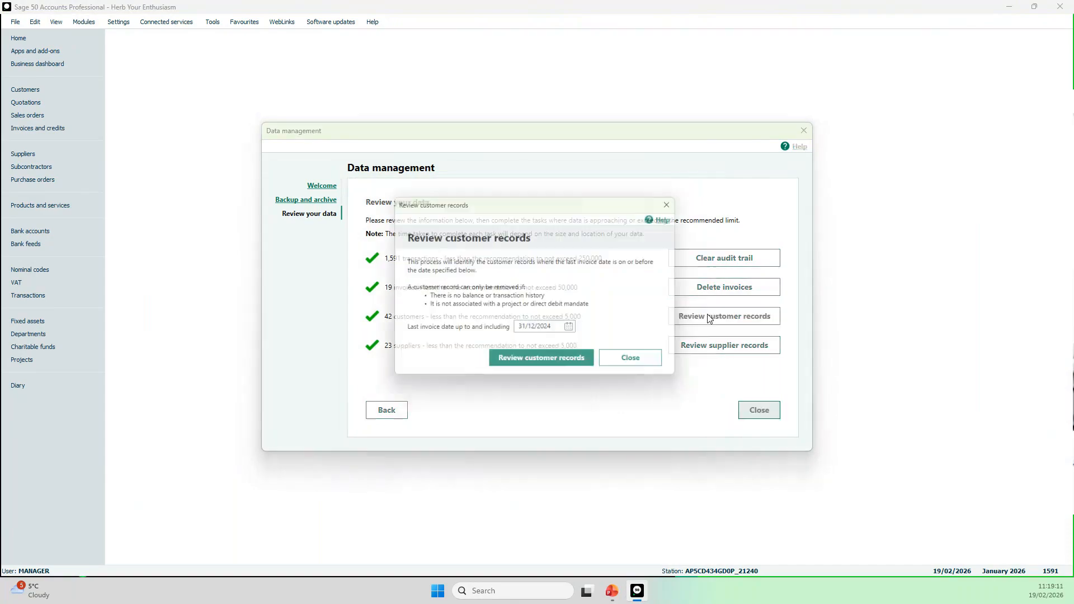
{"action": "left_click", "coordinate": [543, 368]}
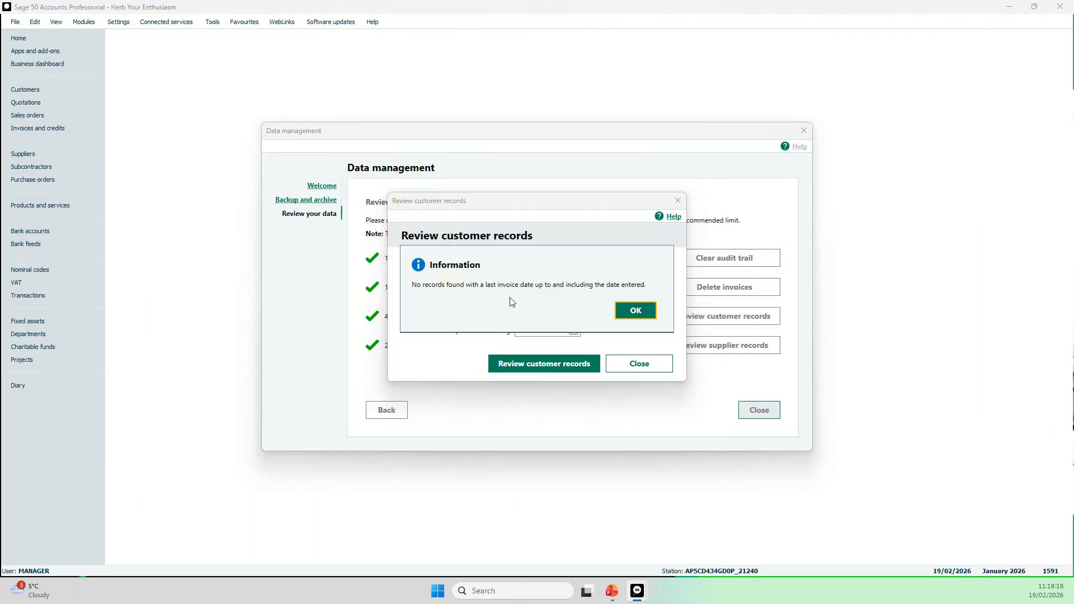
{"action": "left_click", "coordinate": [651, 313]}
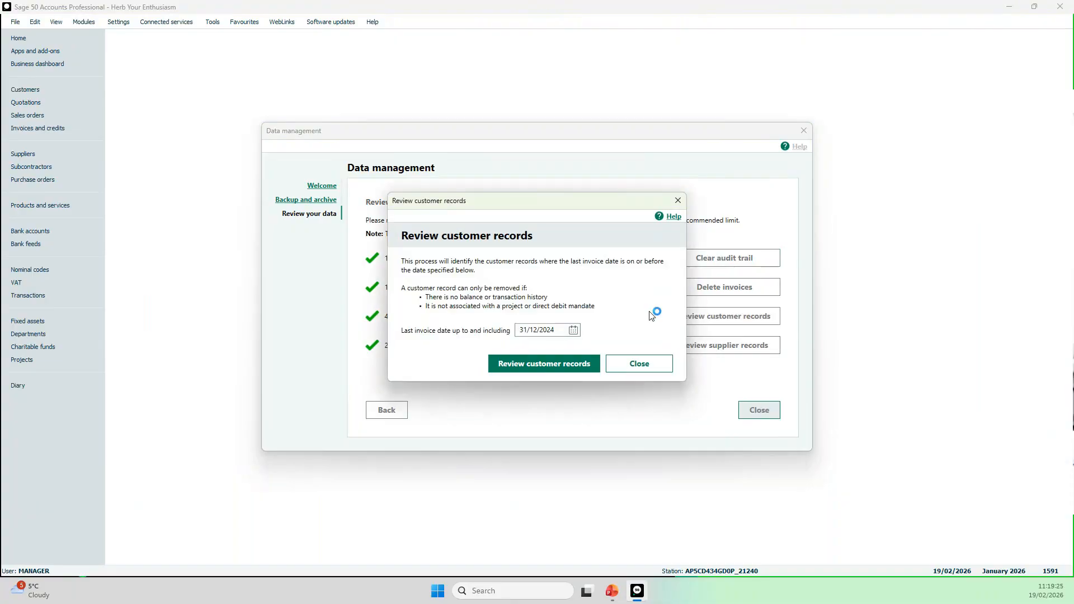
{"action": "left_click", "coordinate": [663, 372]}
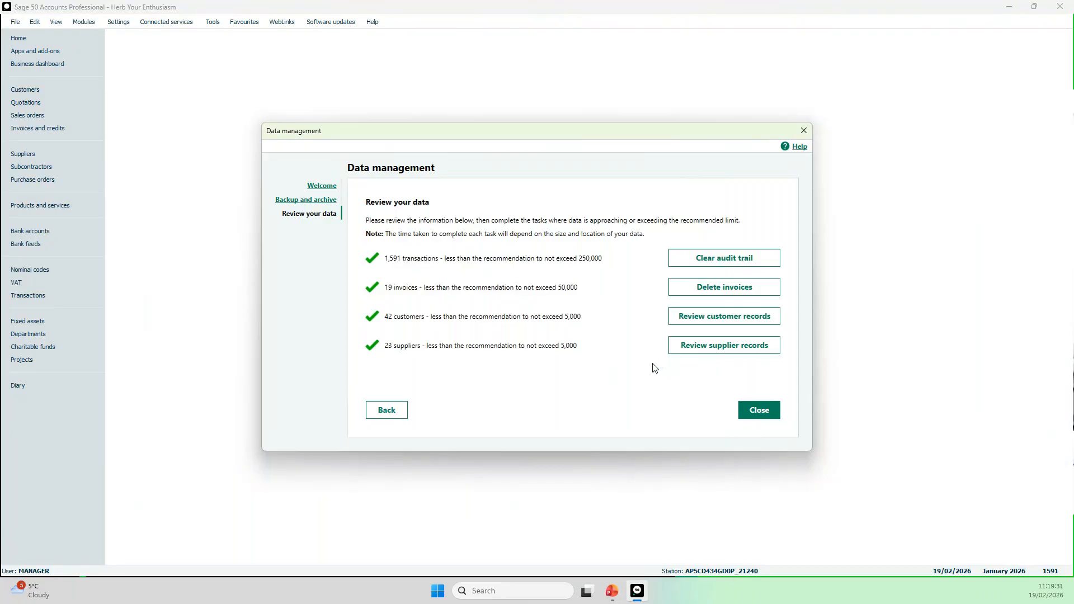
{"action": "left_click", "coordinate": [761, 412]}
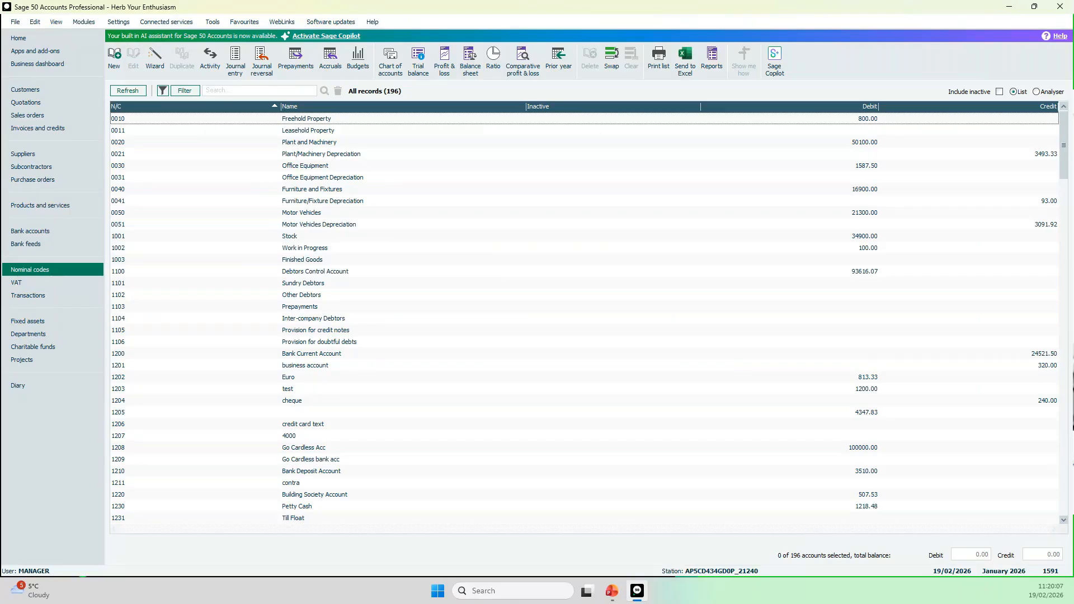
Open the Control Accounts settings, look at the nominal code choices for Exchange Rate Variance, and cancel without changes.
{"action": "left_click", "coordinate": [128, 25]}
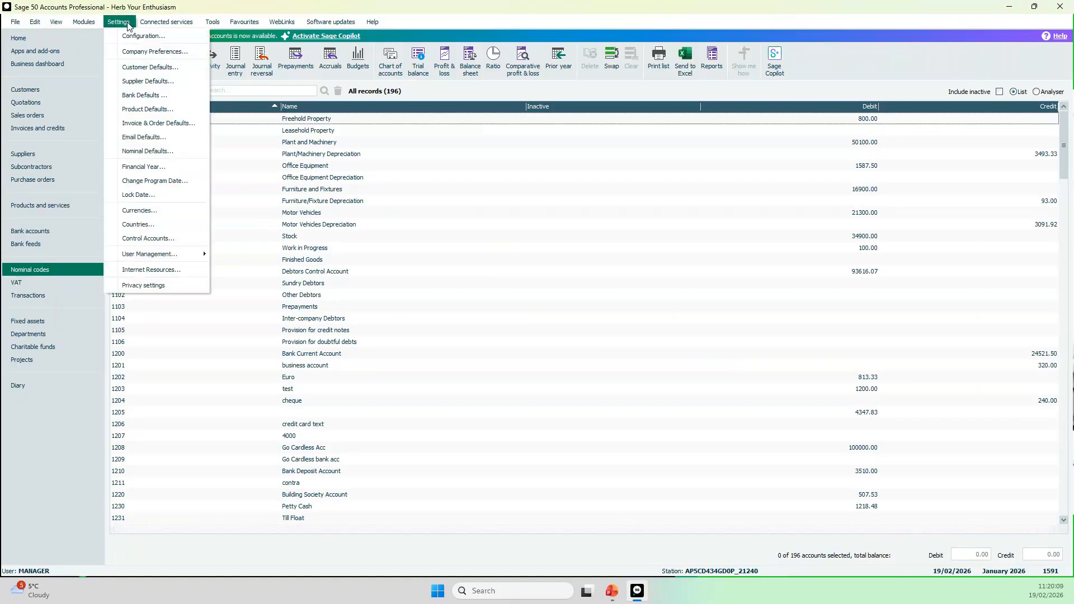
{"action": "left_click", "coordinate": [158, 240]}
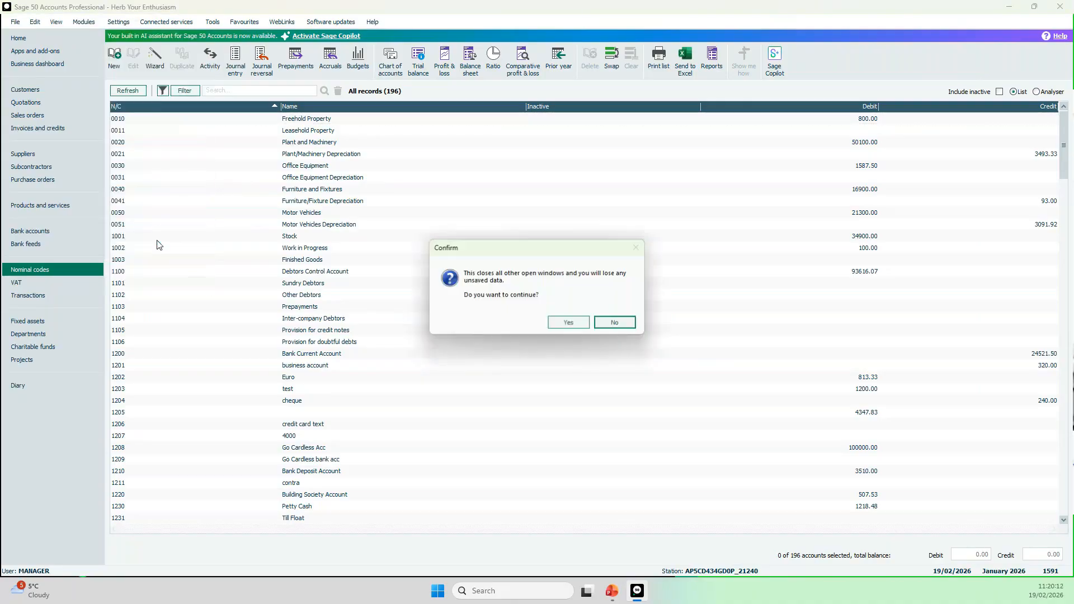
{"action": "left_click", "coordinate": [568, 323]}
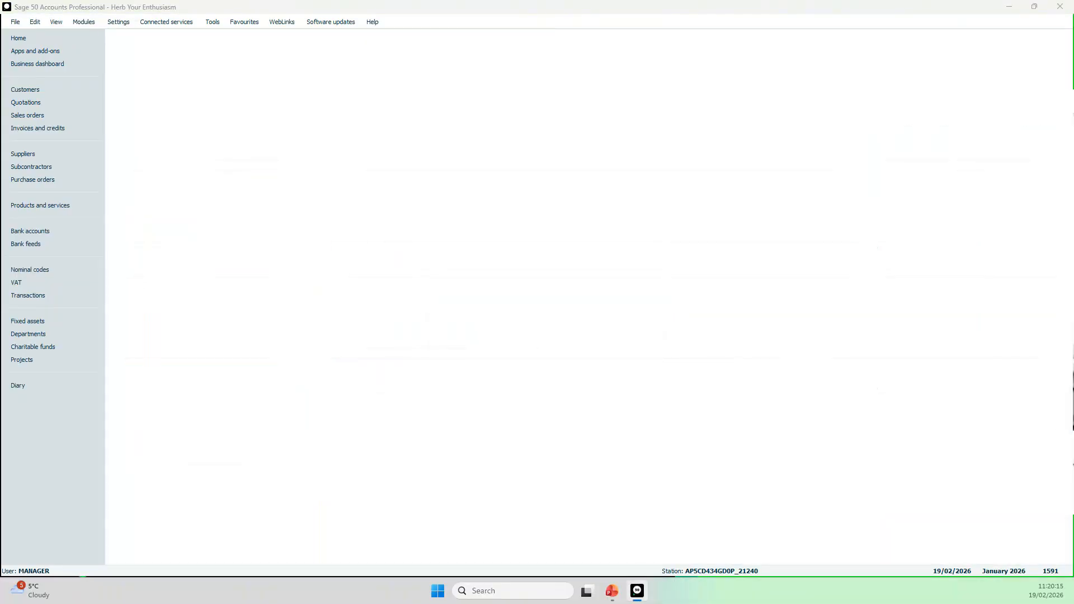
{"action": "left_click_drag", "start_coordinate": [263, 251], "coordinate": [529, 144]}
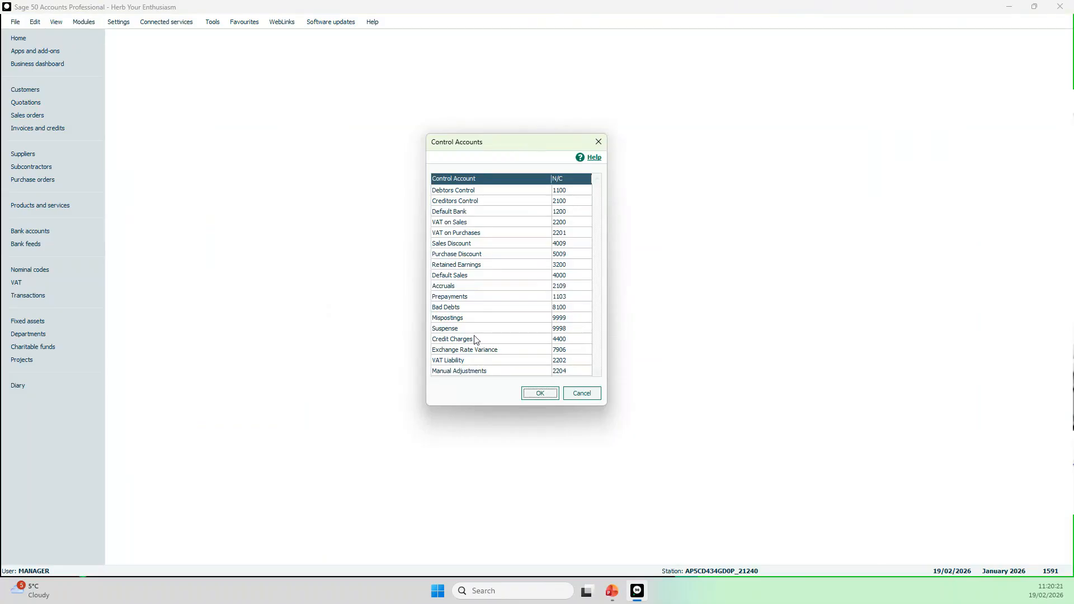
{"action": "left_click", "coordinate": [584, 350]}
{"action": "left_click", "coordinate": [590, 351]}
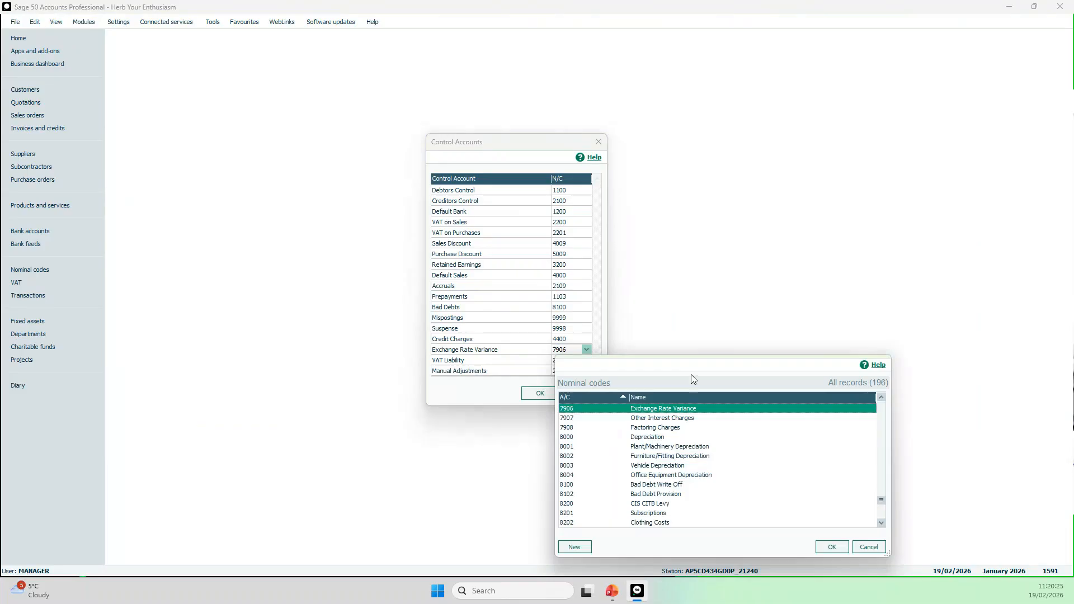
{"action": "left_click", "coordinate": [870, 547]}
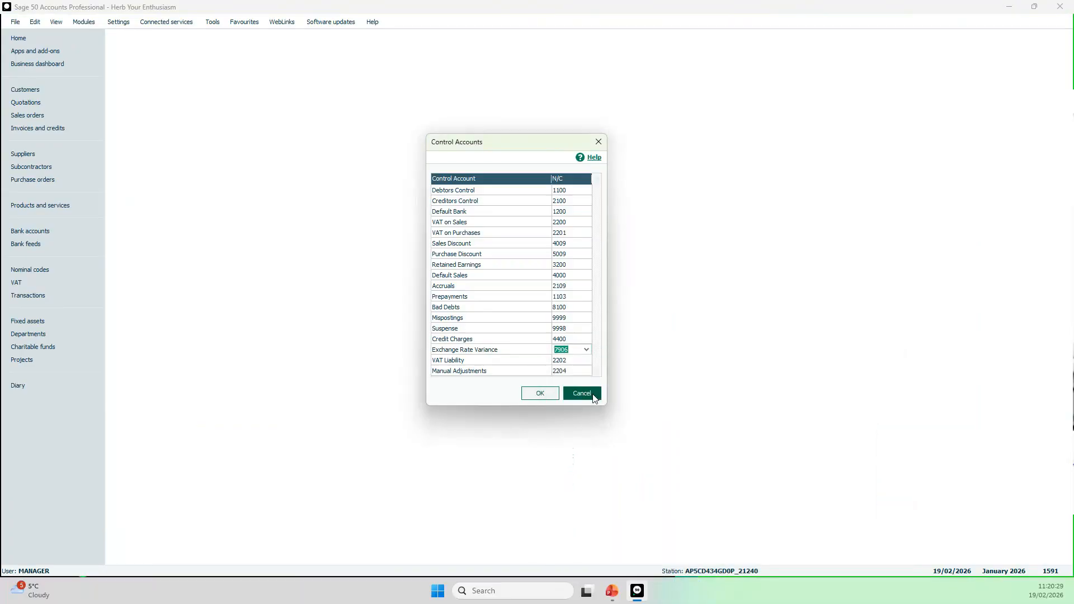
{"action": "left_click", "coordinate": [593, 396]}
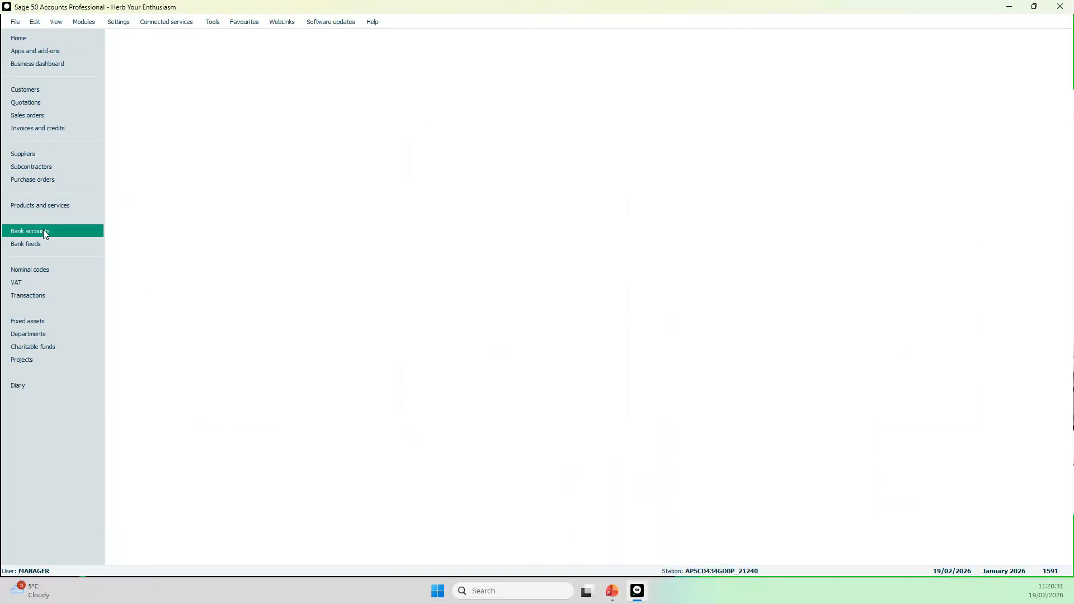
Open the nominal codes list and delete nominal code 1101 Sundry Debtors.
{"action": "left_click", "coordinate": [48, 270]}
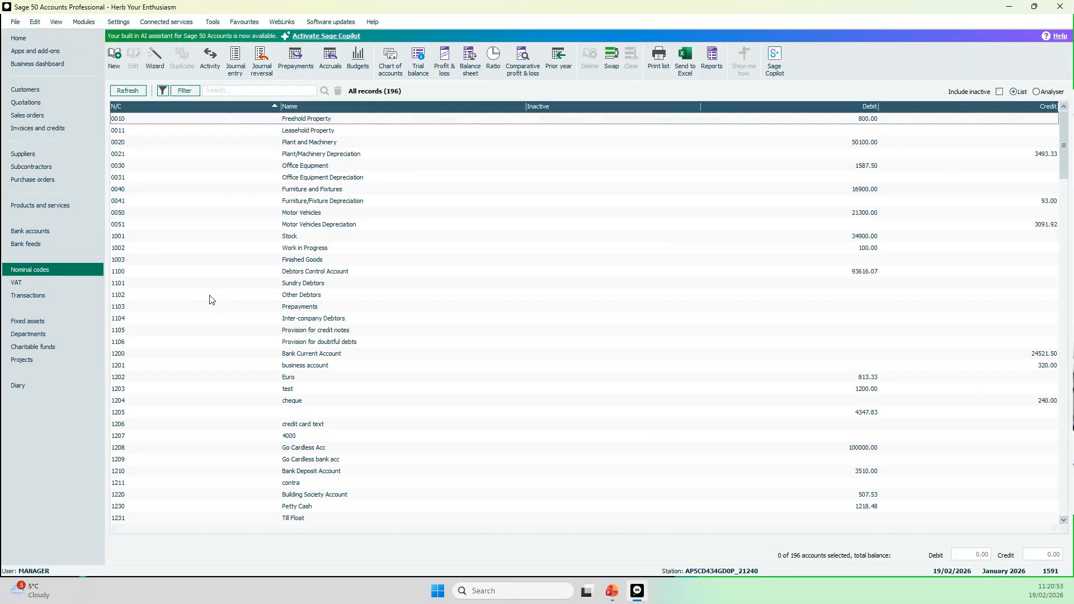
{"action": "left_click", "coordinate": [129, 285]}
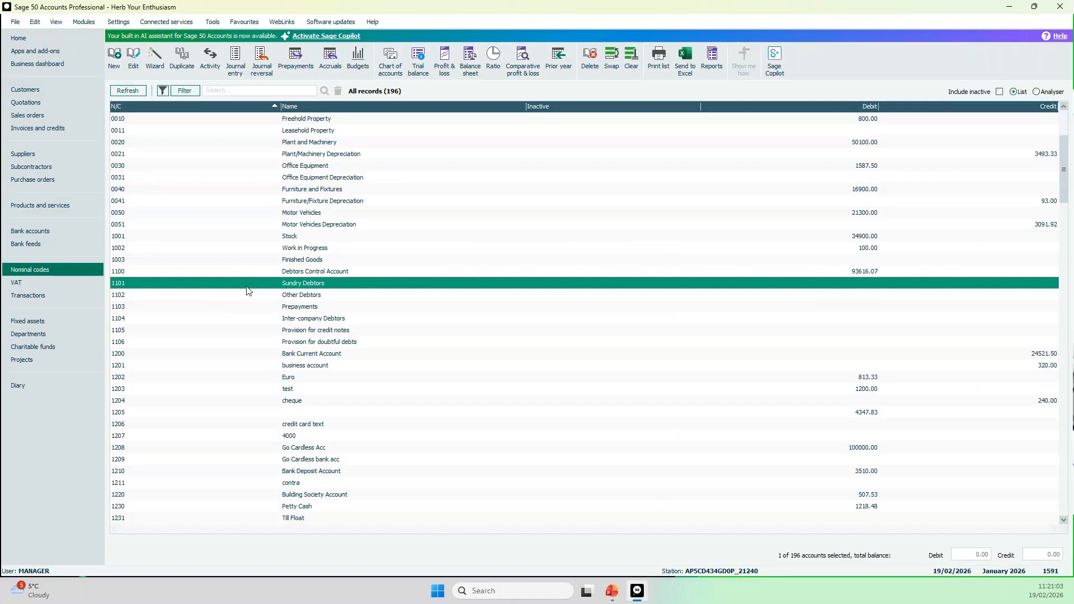
{"action": "left_click", "coordinate": [591, 64]}
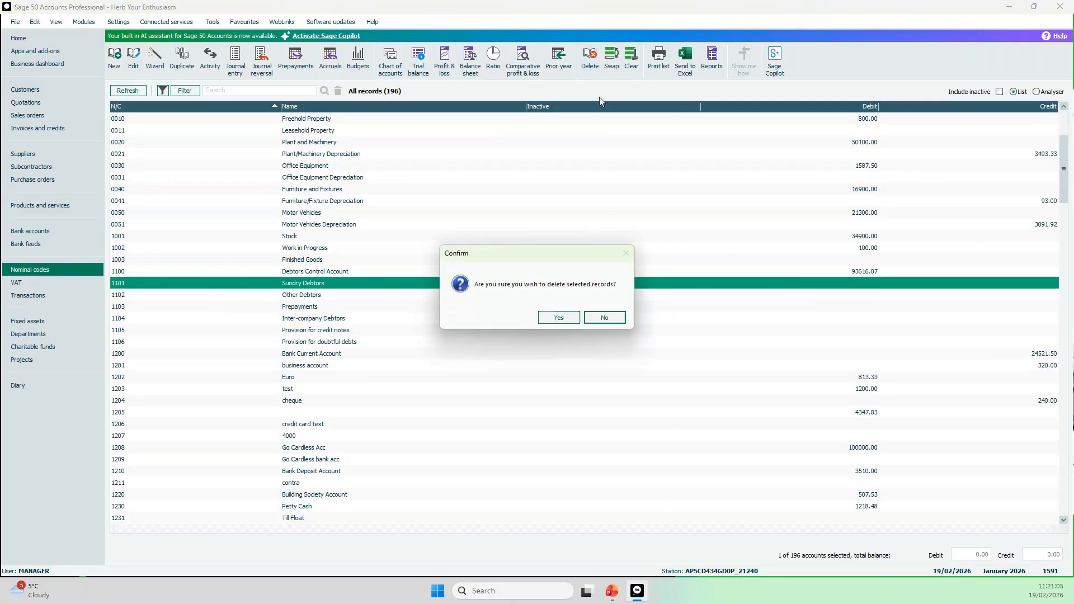
{"action": "left_click", "coordinate": [552, 318]}
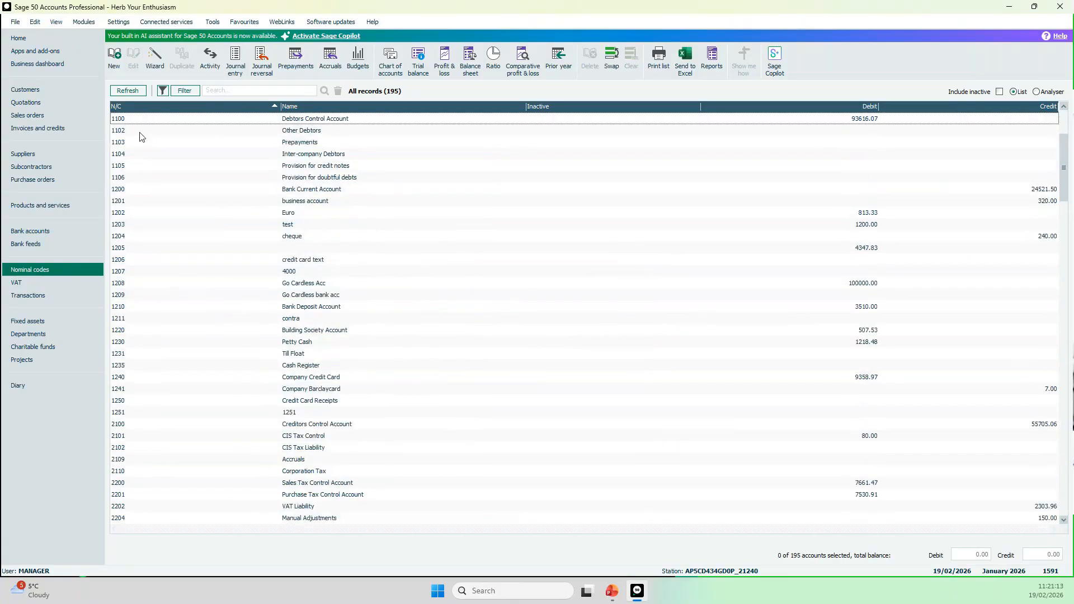
Select nominal codes 1104 to 1106 as a group, and clear the selection without deleting them.
{"action": "scroll", "coordinate": [141, 133], "scroll_direction": "up", "scroll_amount": 1}
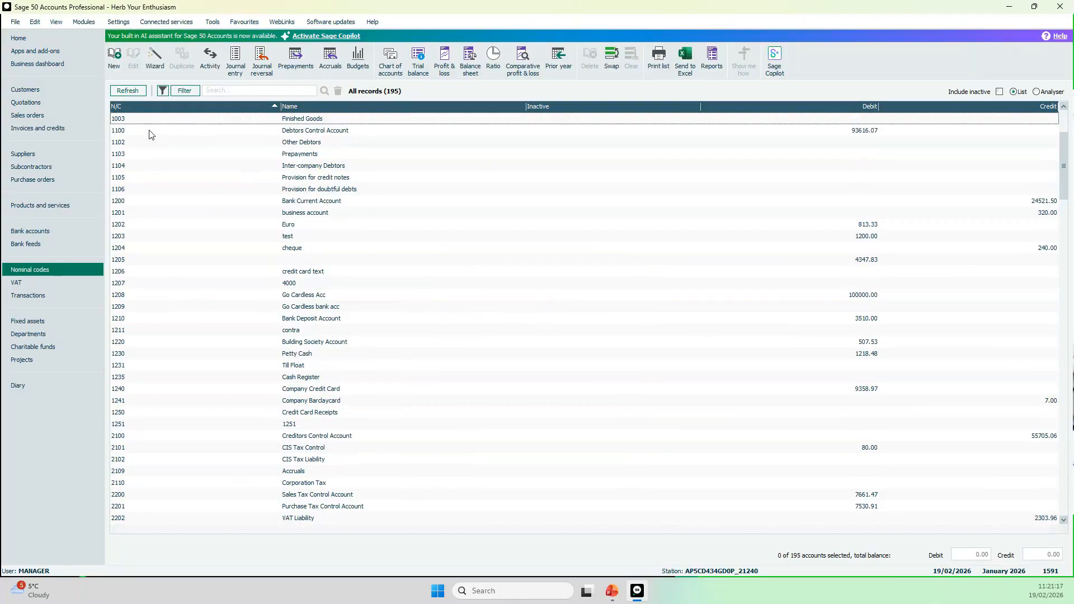
{"action": "left_click", "coordinate": [801, 193]}
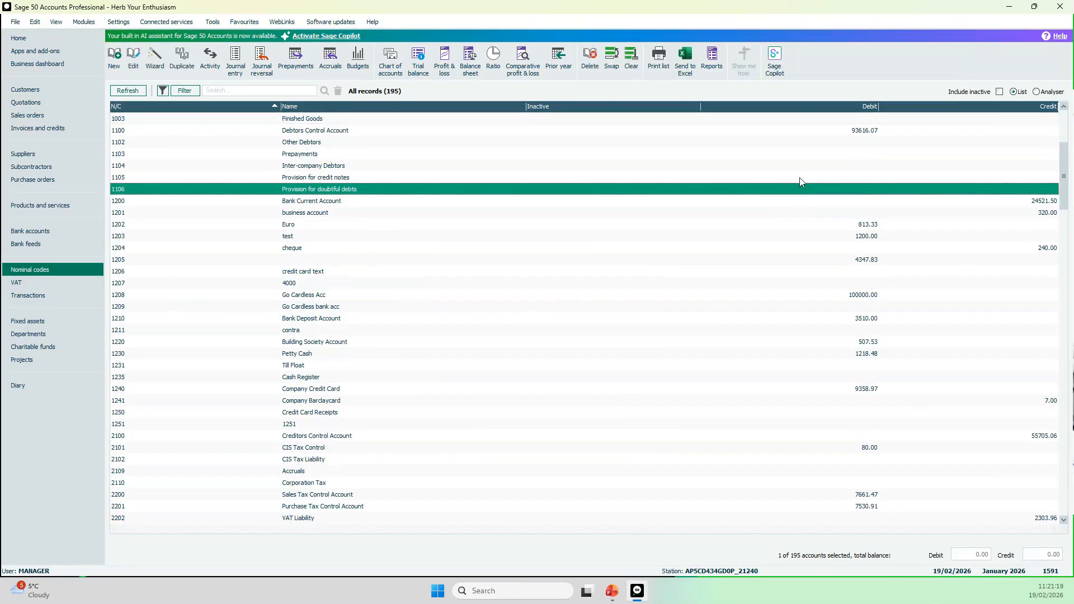
{"action": "left_click", "coordinate": [800, 176]}
{"action": "left_click", "coordinate": [801, 166]}
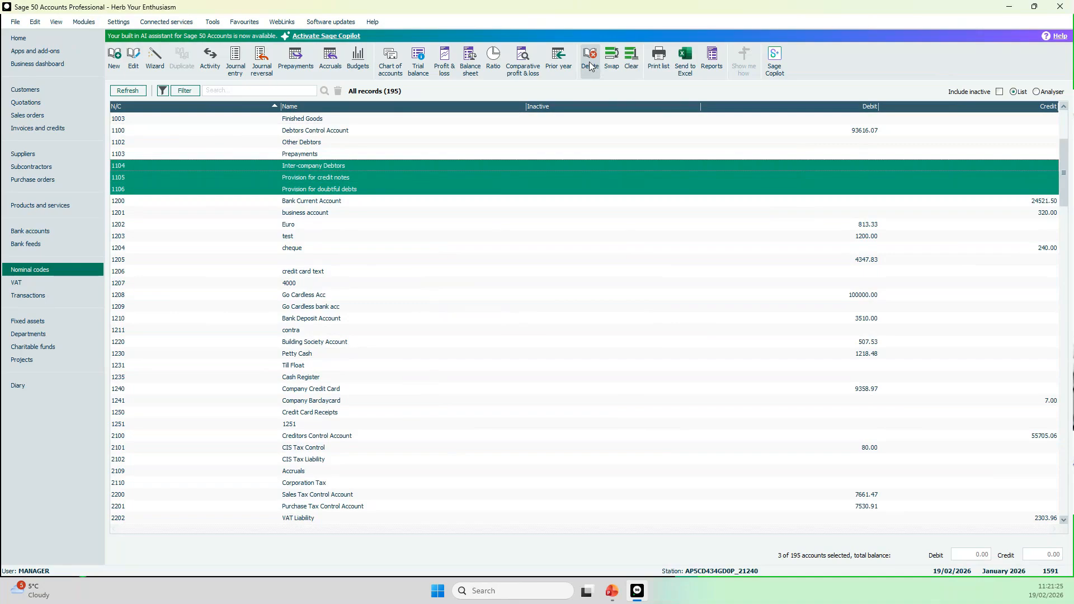
{"action": "left_click", "coordinate": [632, 70]}
Swap the selection to include all nominal codes, try excluding 1100, 1200 and 1201 individually, and clear the selection.
{"action": "left_click", "coordinate": [614, 65]}
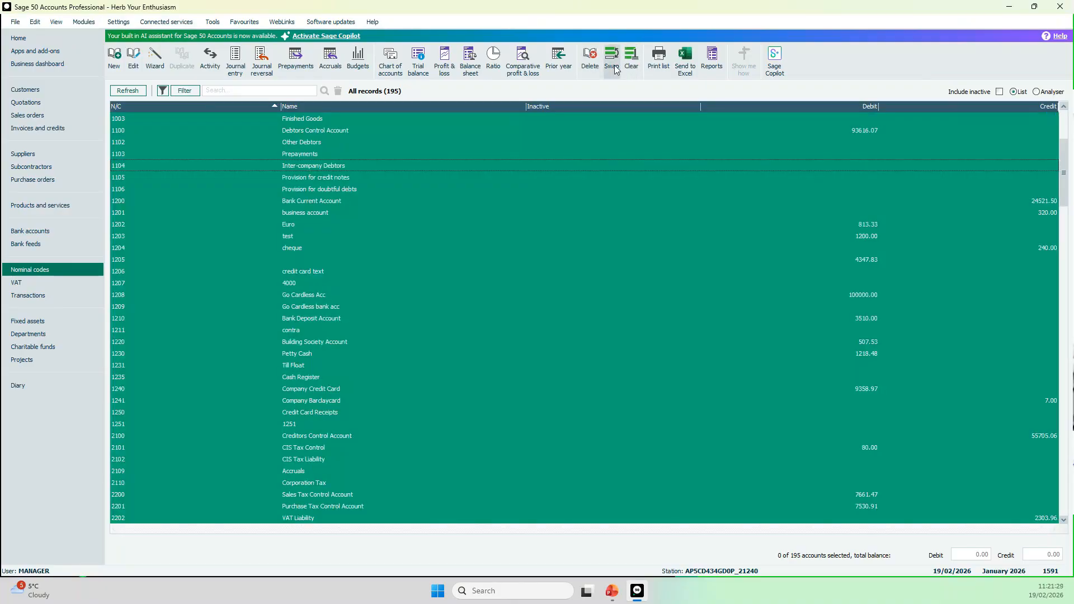
{"action": "left_click", "coordinate": [754, 129]}
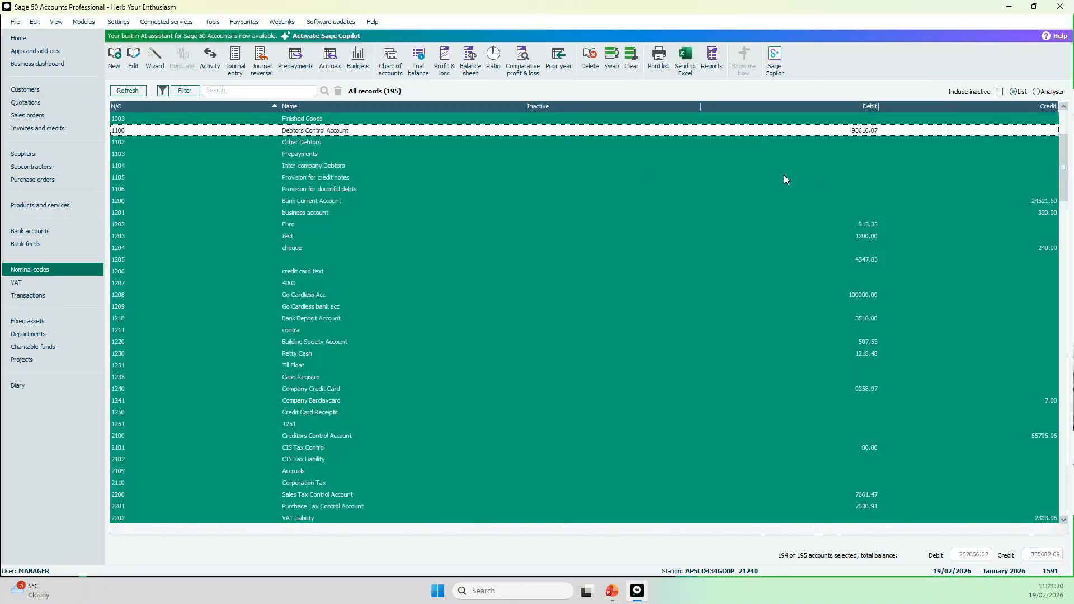
{"action": "left_click", "coordinate": [953, 200]}
{"action": "left_click", "coordinate": [945, 213]}
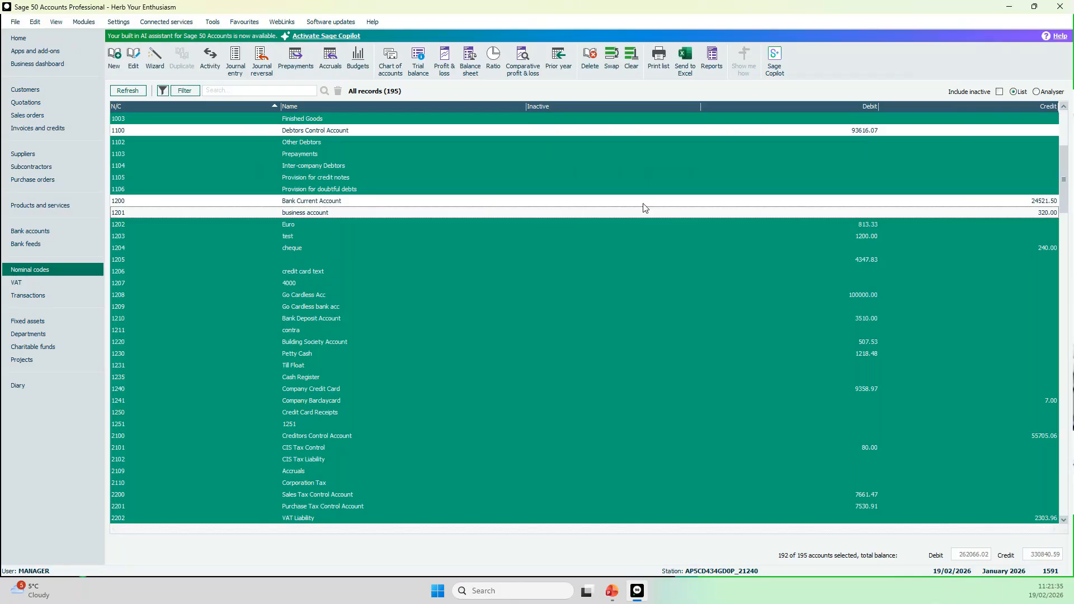
{"action": "left_click", "coordinate": [638, 201]}
{"action": "left_click", "coordinate": [636, 211]}
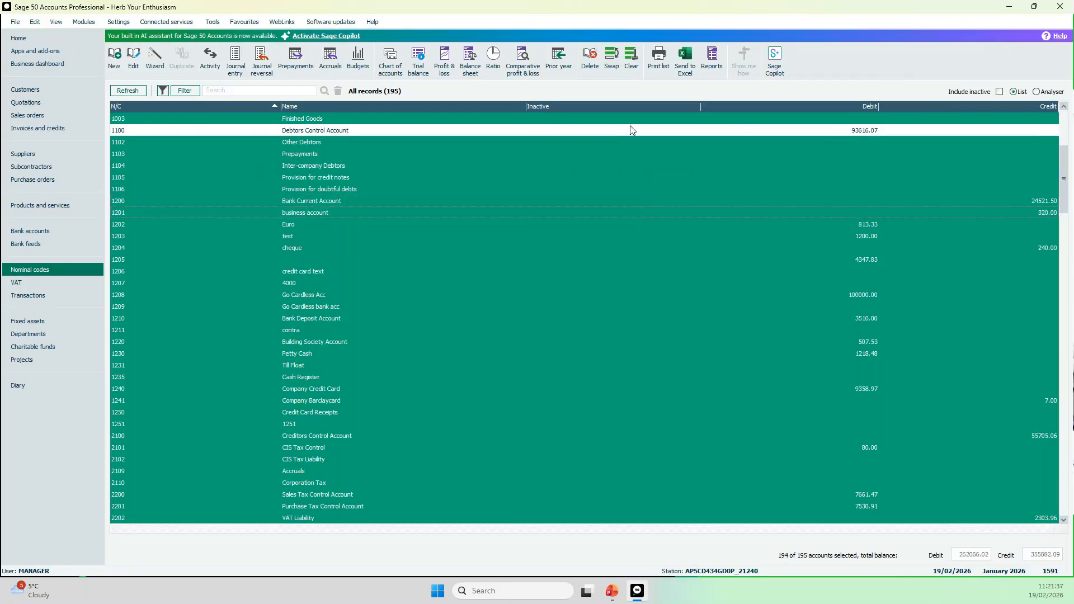
{"action": "left_click", "coordinate": [632, 130]}
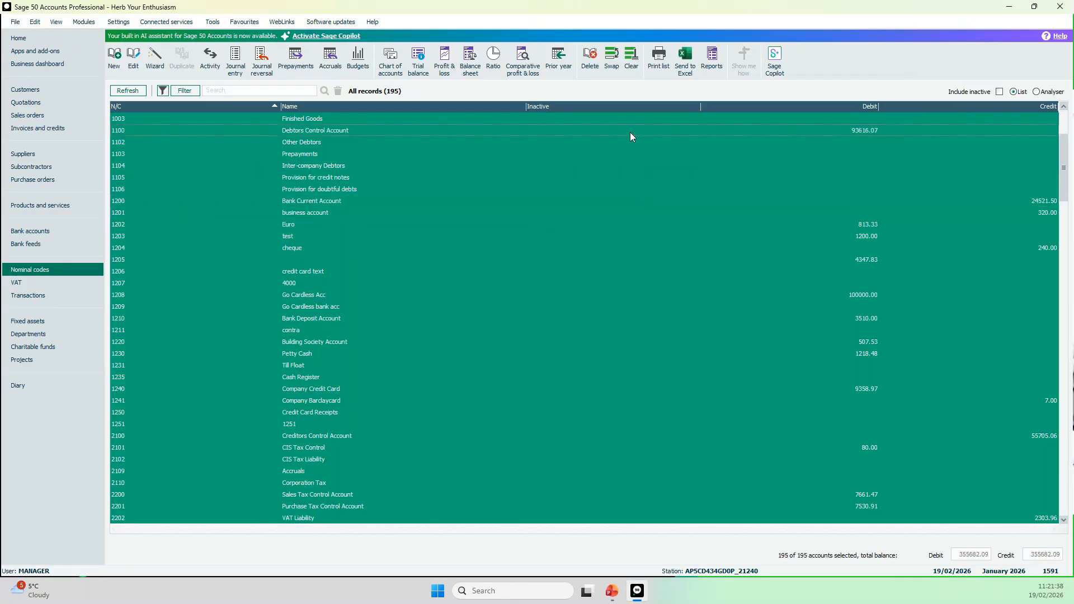
{"action": "left_click", "coordinate": [632, 62]}
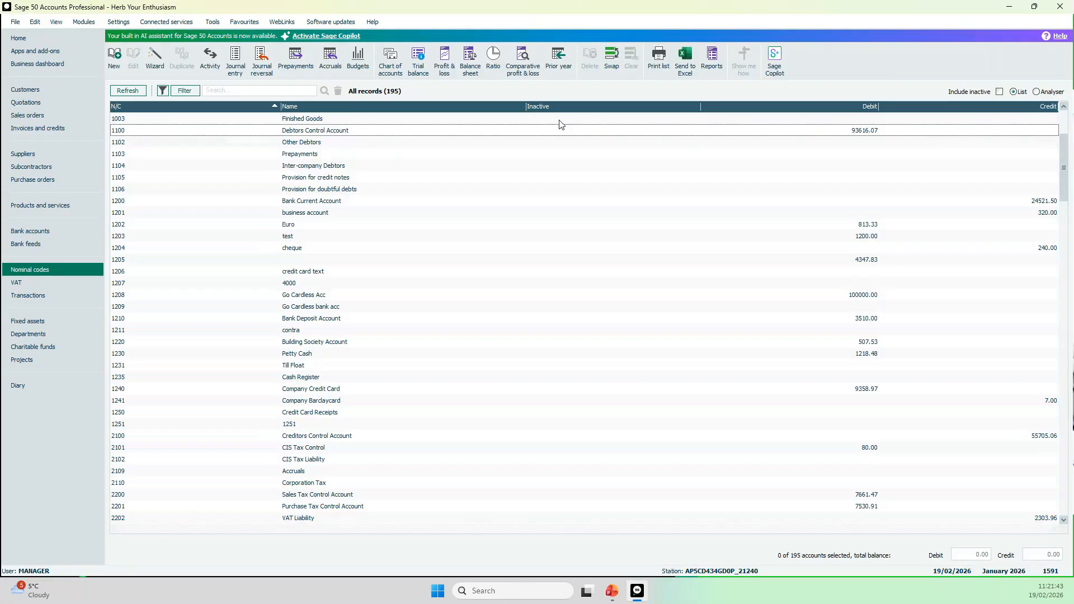
Compare the bank accounts list with the nominal codes, and view all activity on bank account 1251.
{"action": "left_click", "coordinate": [66, 235]}
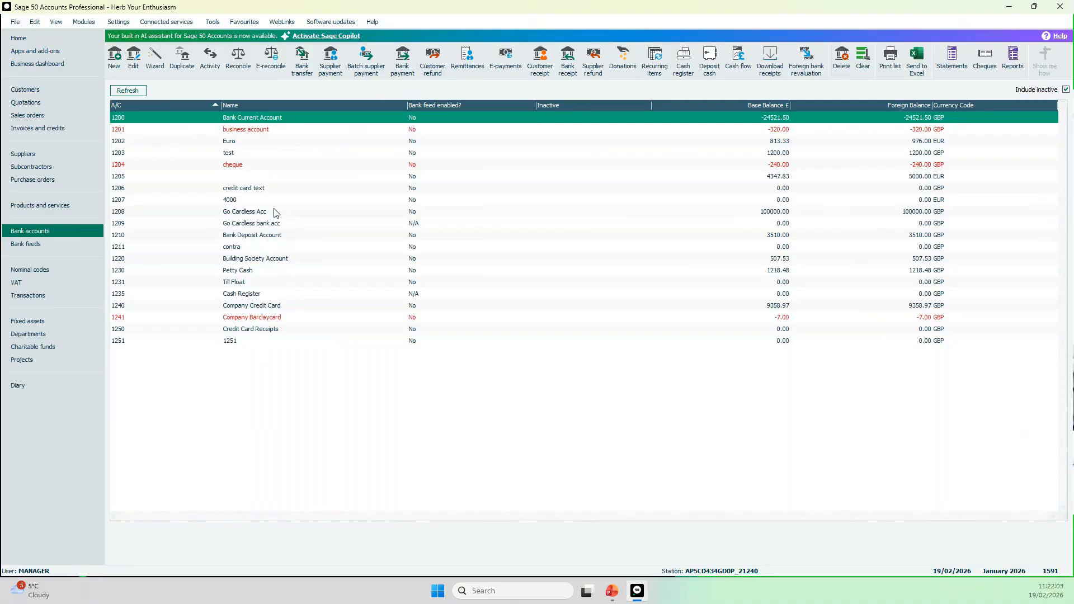
{"action": "left_click", "coordinate": [47, 269]}
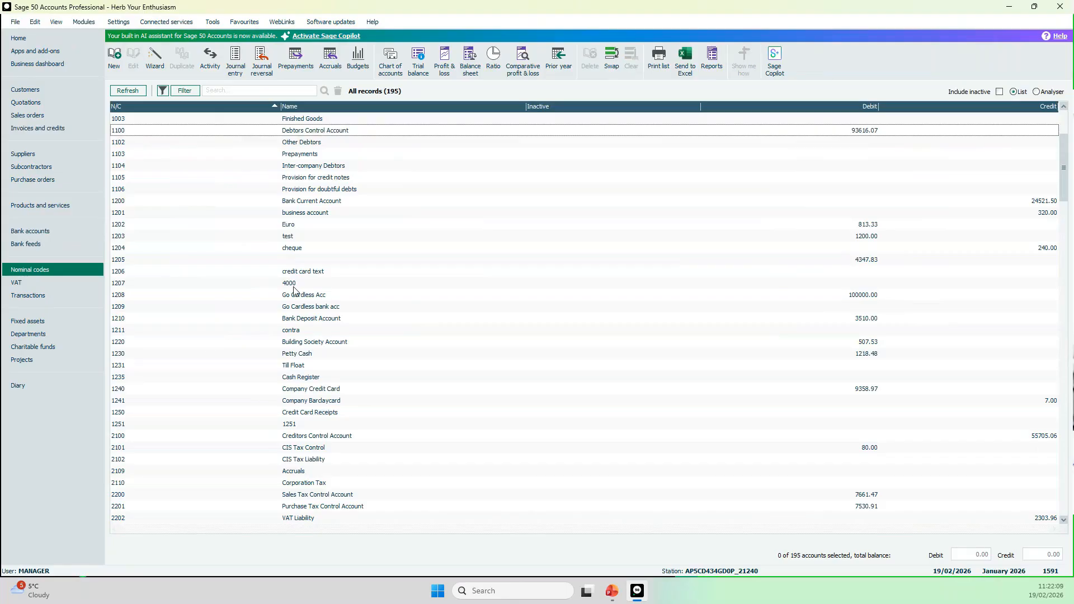
{"action": "left_click", "coordinate": [46, 232]}
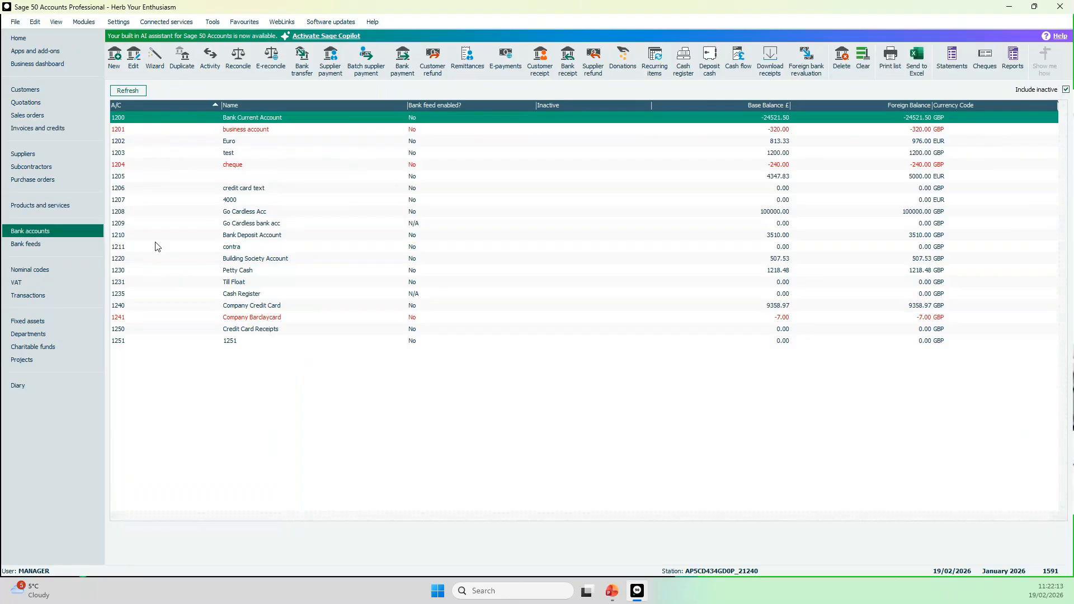
{"action": "left_click", "coordinate": [234, 347]}
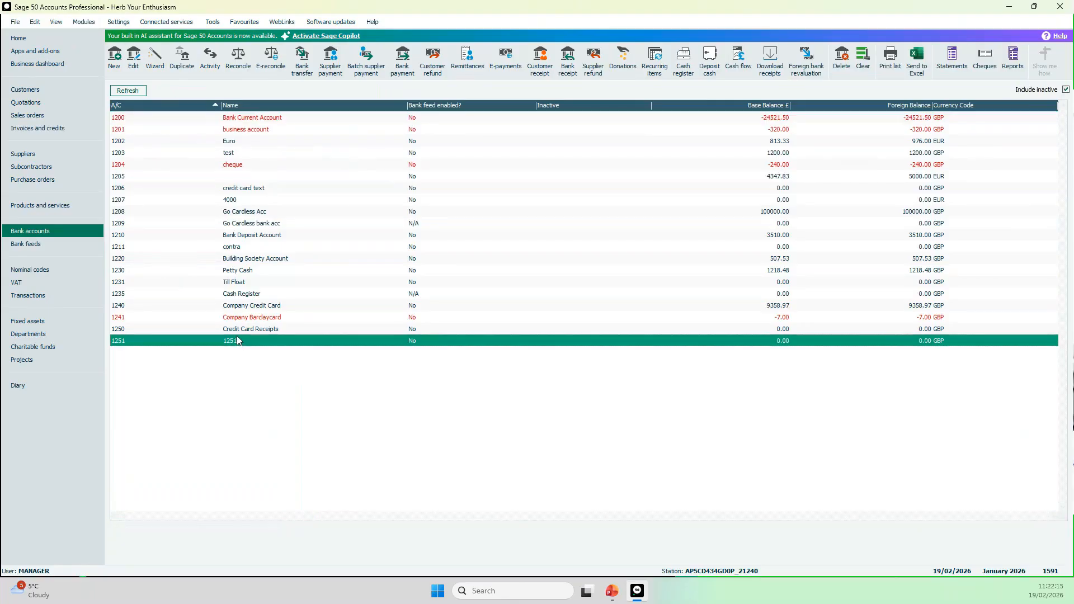
{"action": "left_click", "coordinate": [209, 68]}
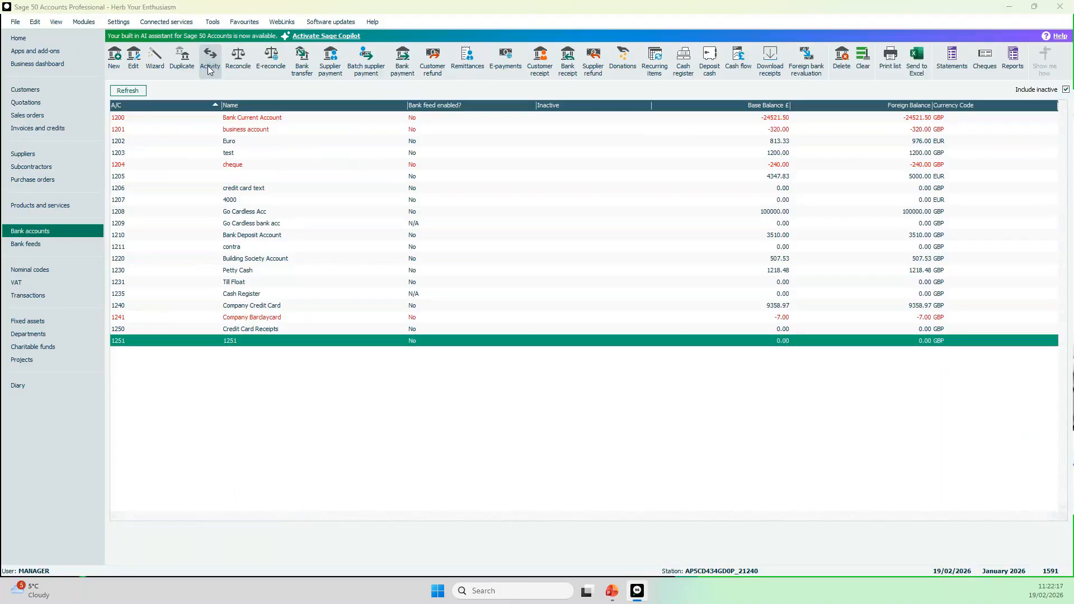
{"action": "left_click", "coordinate": [616, 128]}
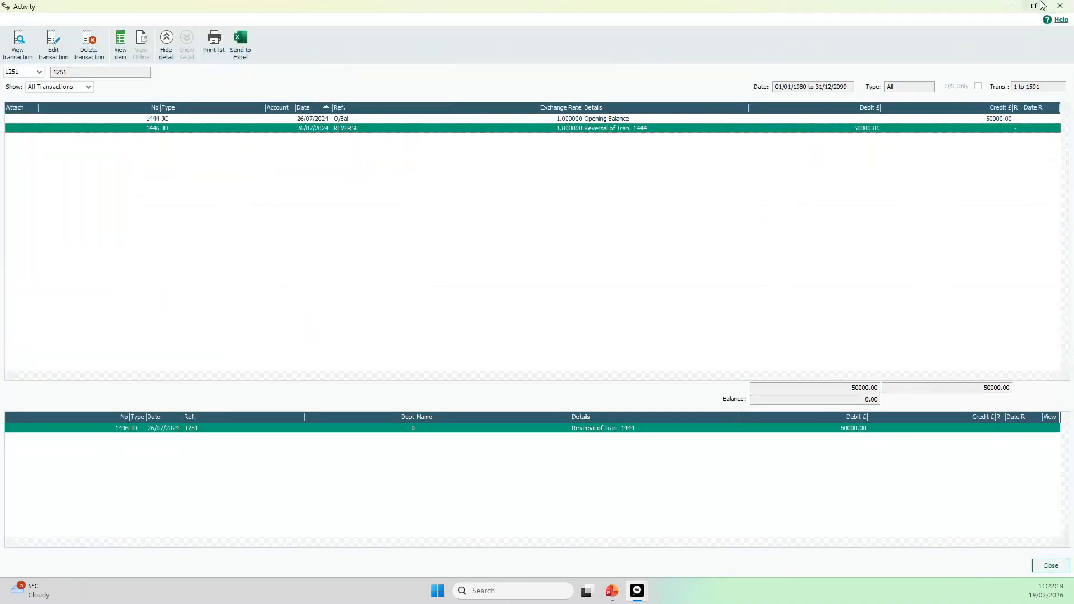
{"action": "left_click", "coordinate": [1061, 7]}
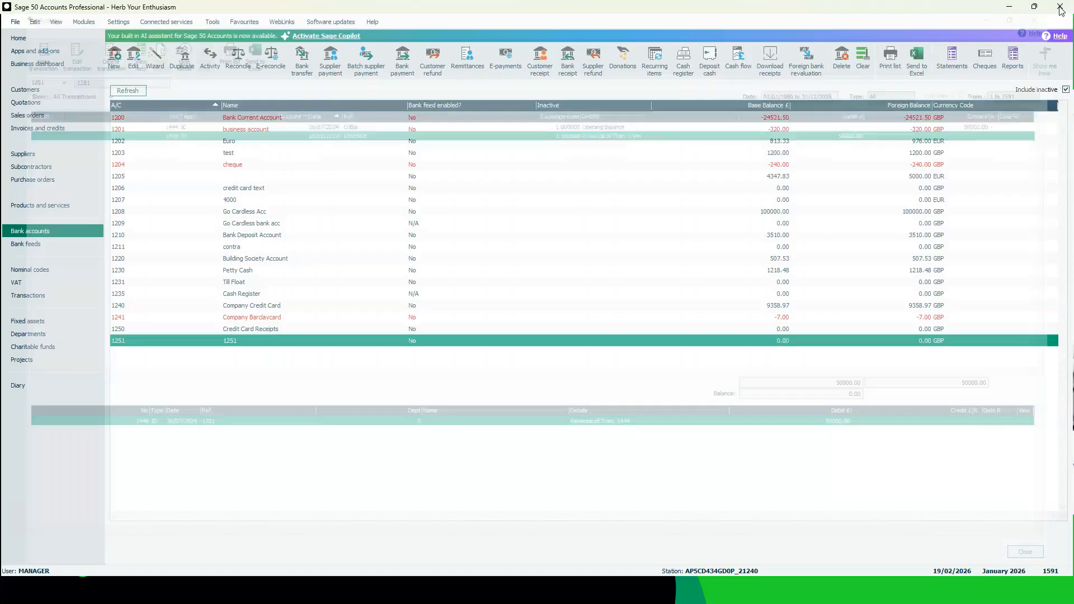
Create and save a new bank record with reference 1212 and a first name as its nominal name.
{"action": "left_click", "coordinate": [118, 69]}
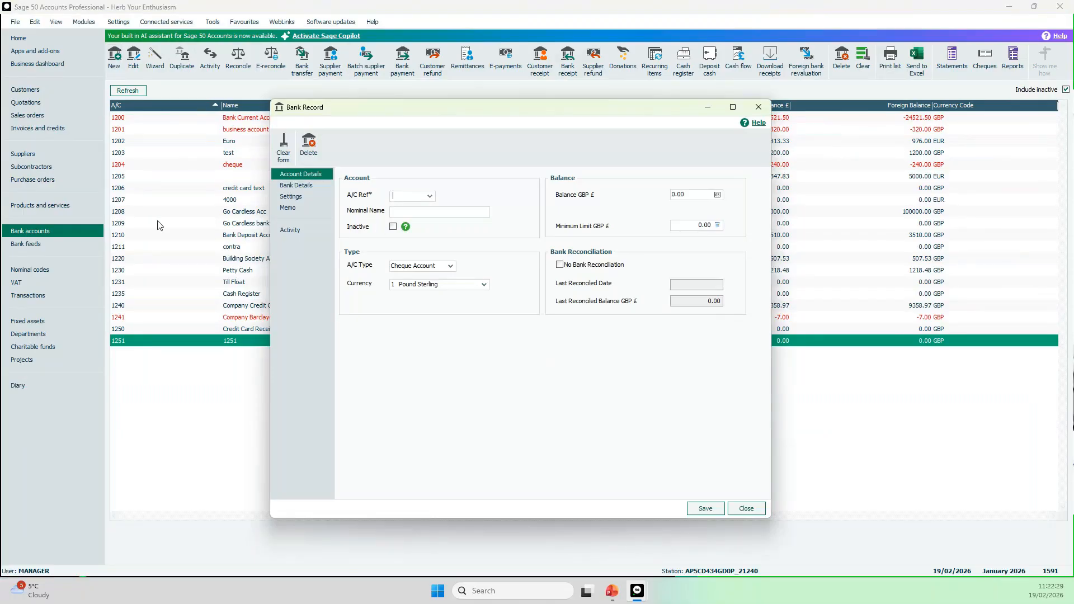
{"action": "type", "text": "1212"}
{"action": "left_click", "coordinate": [405, 213]}
{"action": "type", "text": "Laura"}
{"action": "left_click", "coordinate": [706, 513]}
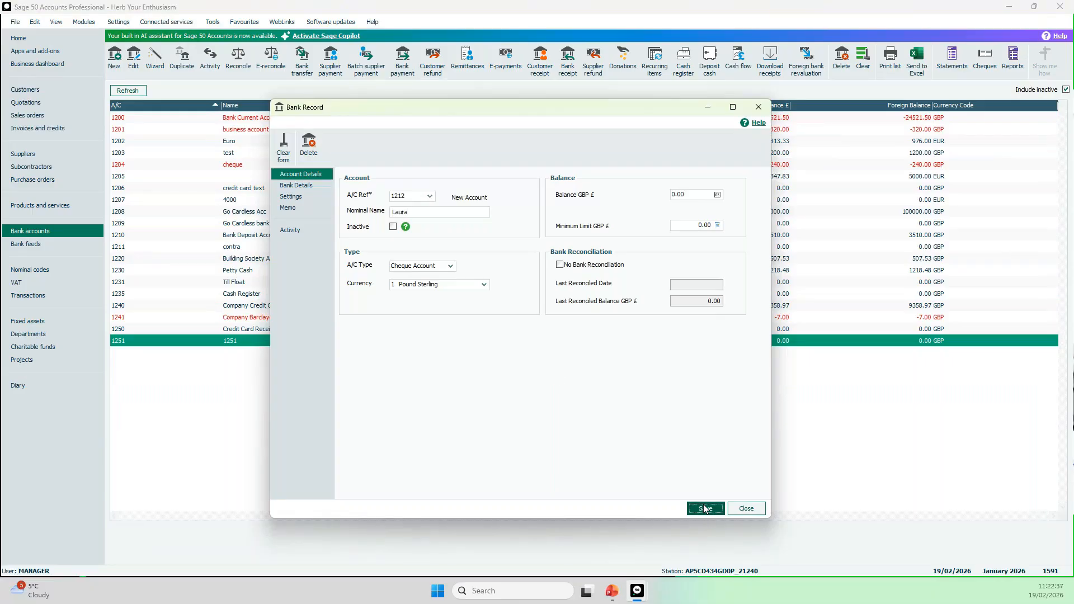
{"action": "left_click", "coordinate": [748, 510]}
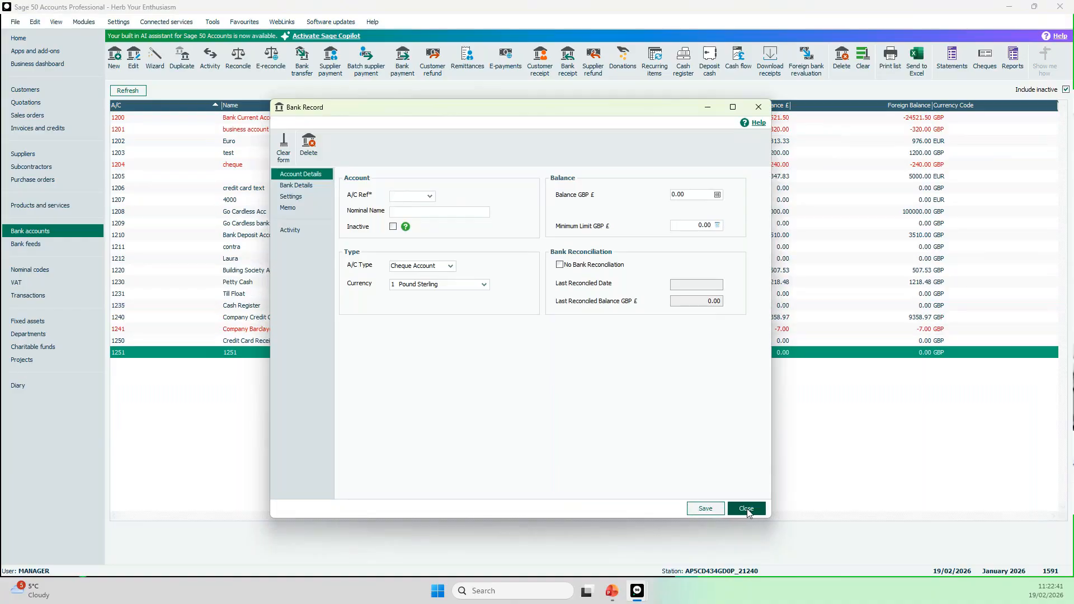
Locate account 1212 in the bank accounts list and select the matching record in the nominal codes list.
{"action": "left_click", "coordinate": [243, 262]}
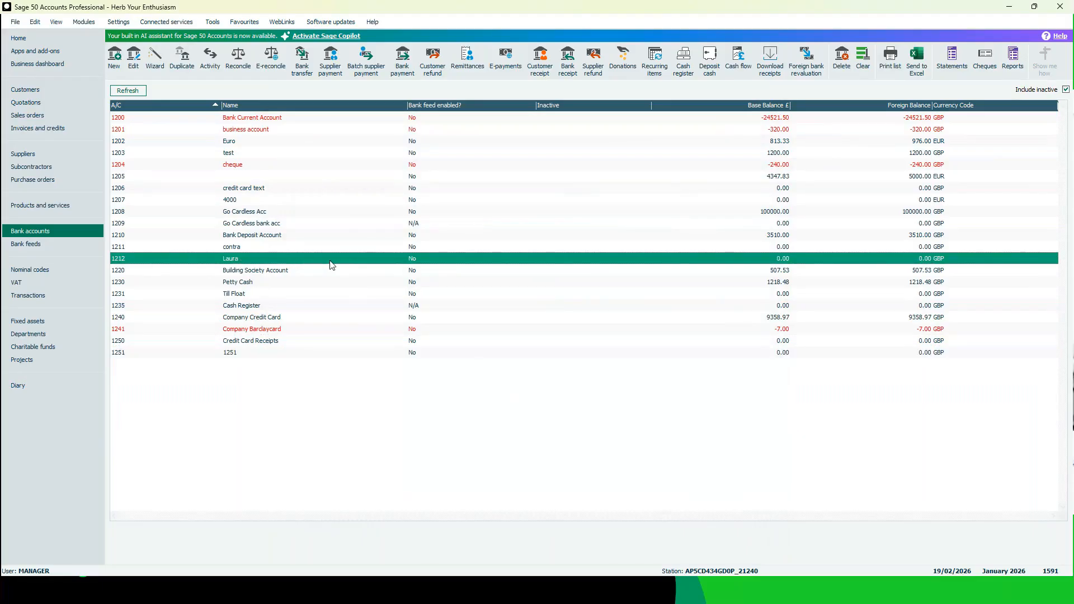
{"action": "left_click", "coordinate": [64, 271]}
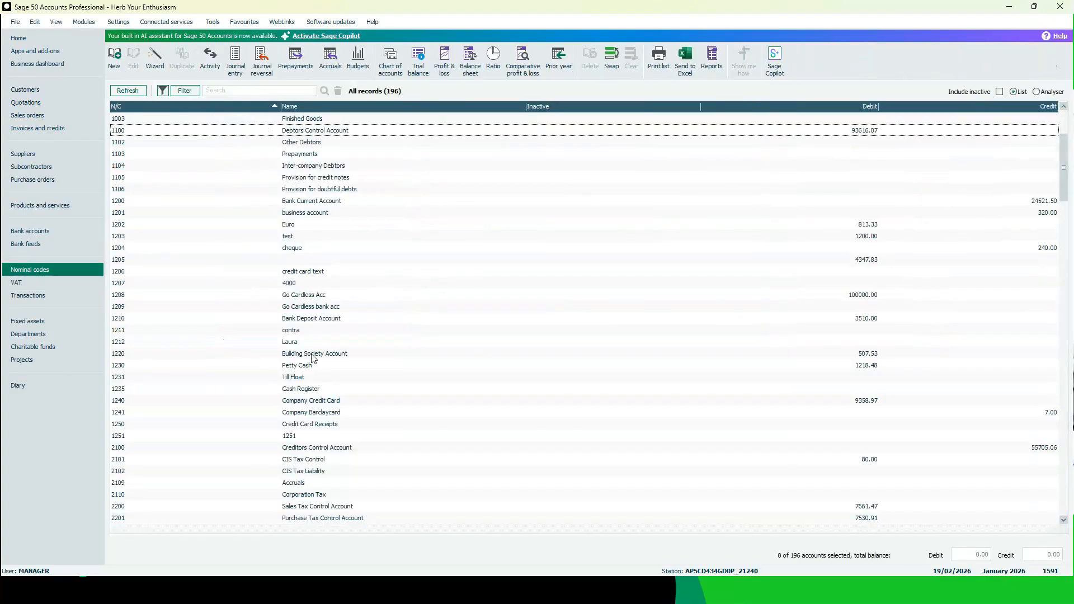
{"action": "left_click", "coordinate": [310, 343]}
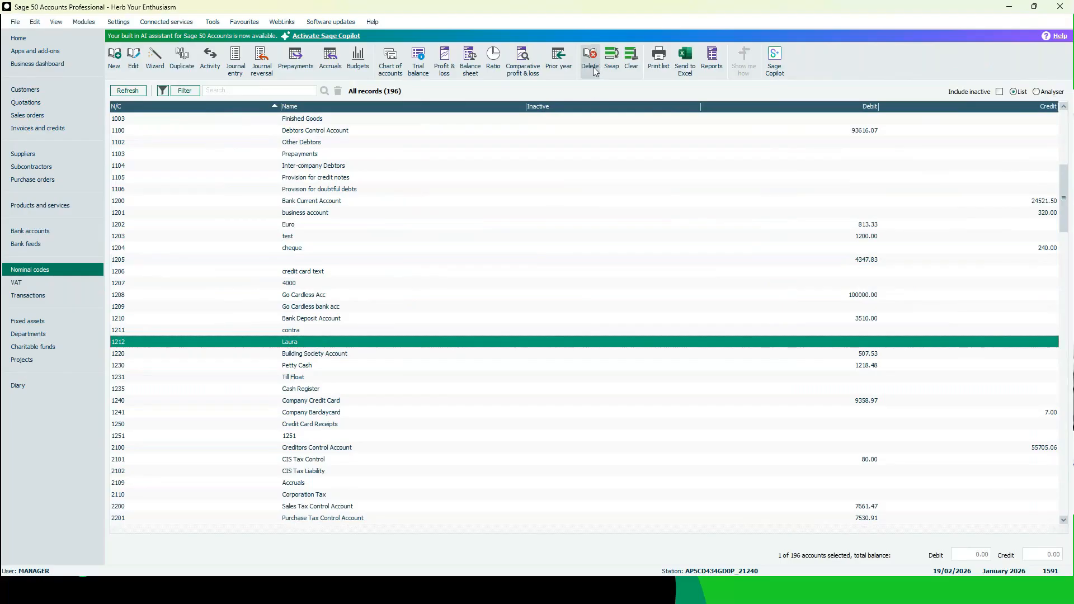
Delete account 1212 from the bank accounts list.
{"action": "left_click", "coordinate": [58, 233]}
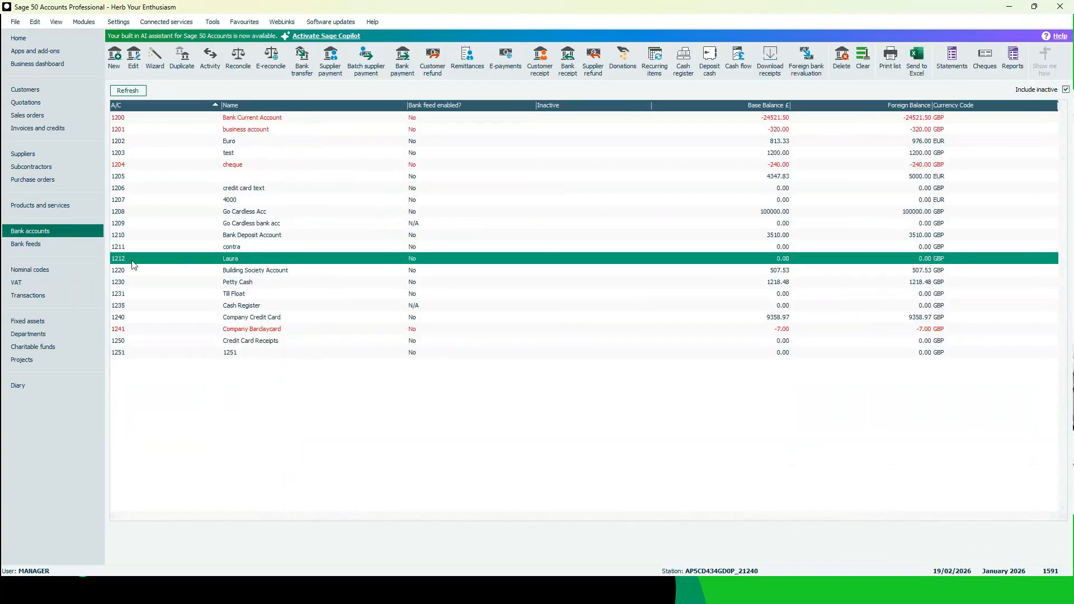
{"action": "left_click", "coordinate": [842, 59]}
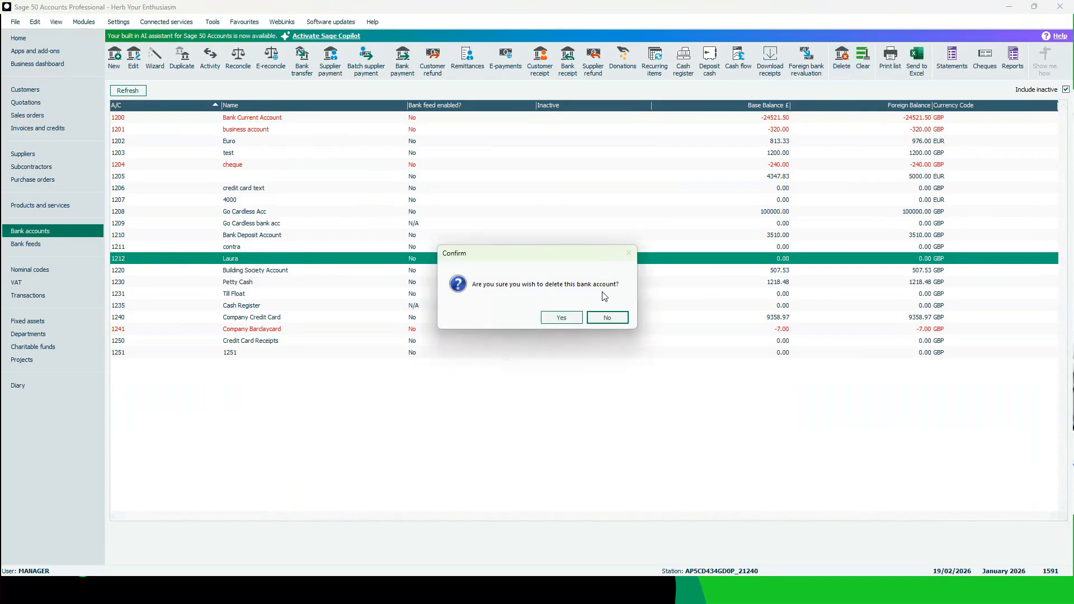
{"action": "left_click", "coordinate": [562, 318]}
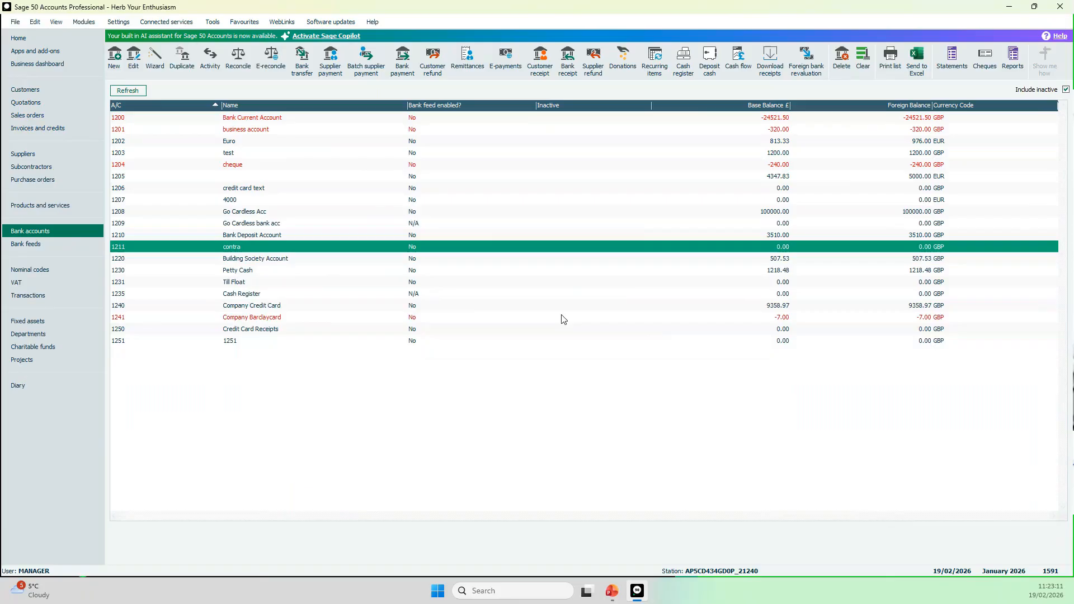
{"action": "left_click", "coordinate": [471, 272]}
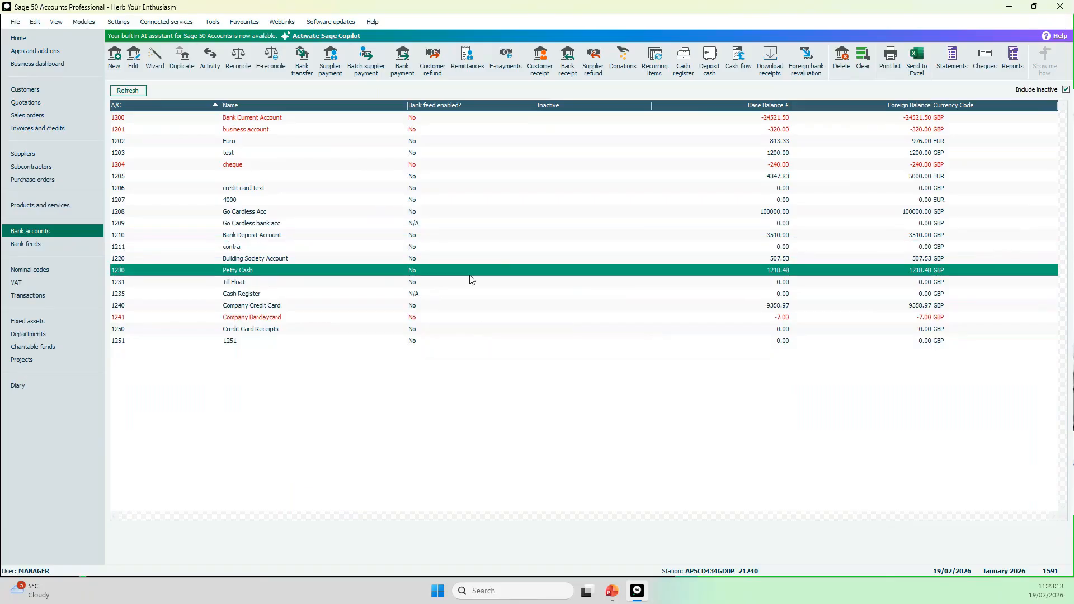
{"action": "left_click", "coordinate": [468, 202]}
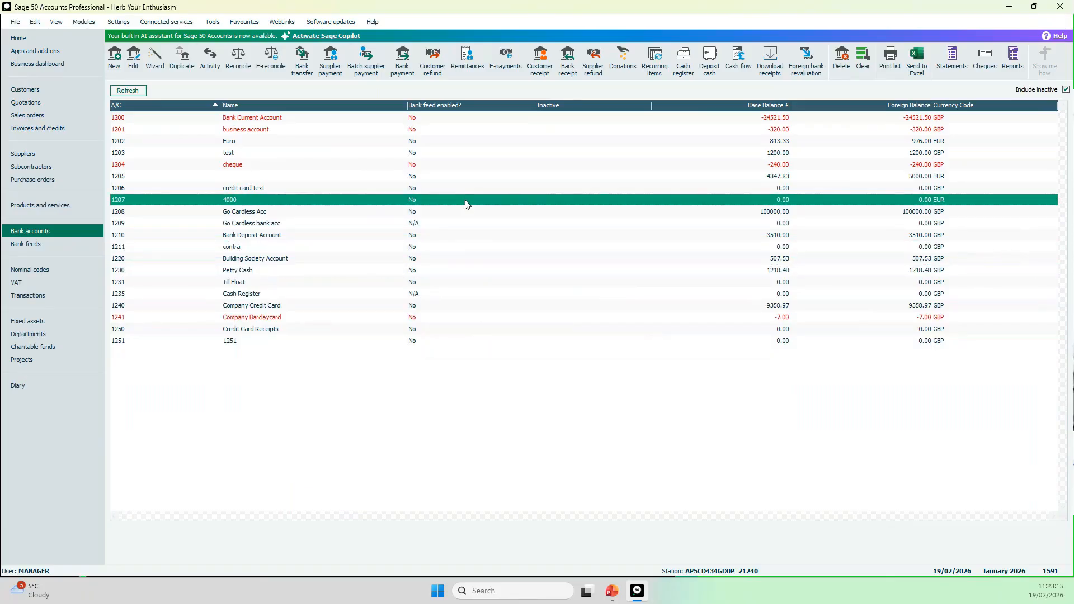